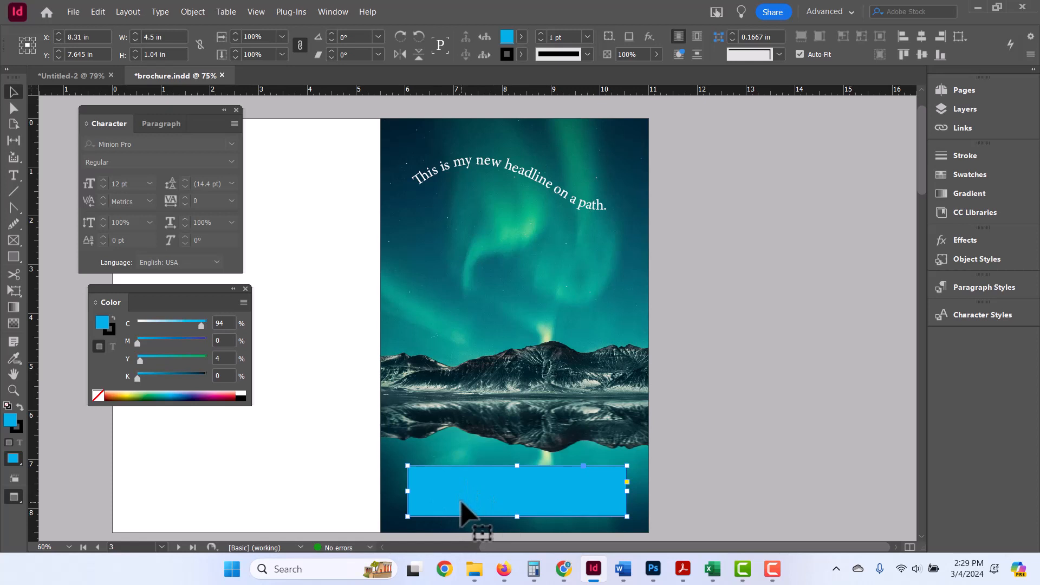
# Change the blue rectangle's fill to a coral red, HSB 7, 69, 86 (hex db5644)
pyautogui.doubleClick(9, 421)
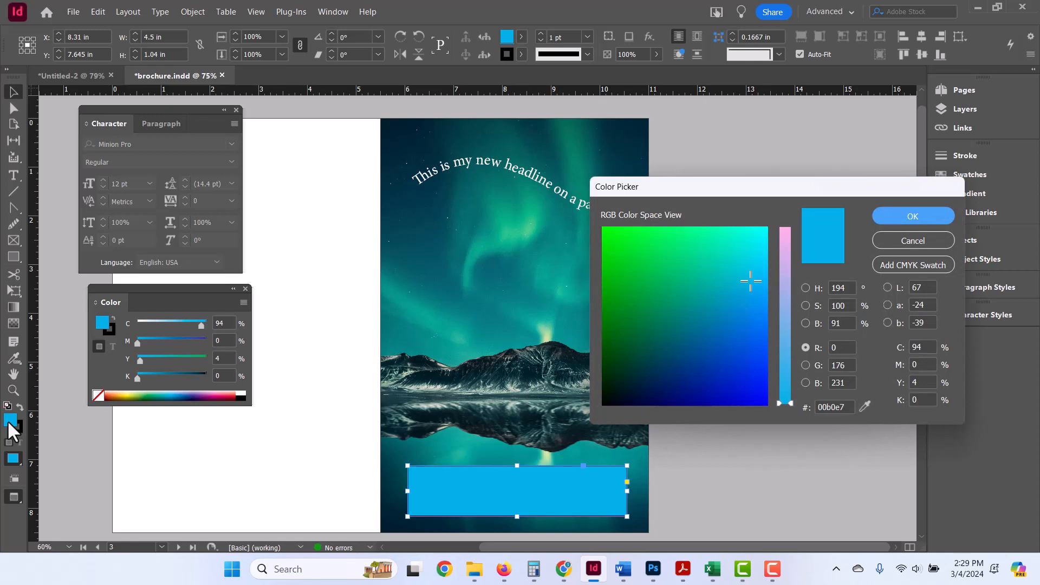
pyautogui.moveTo(778, 181); pyautogui.dragTo(615, 178)
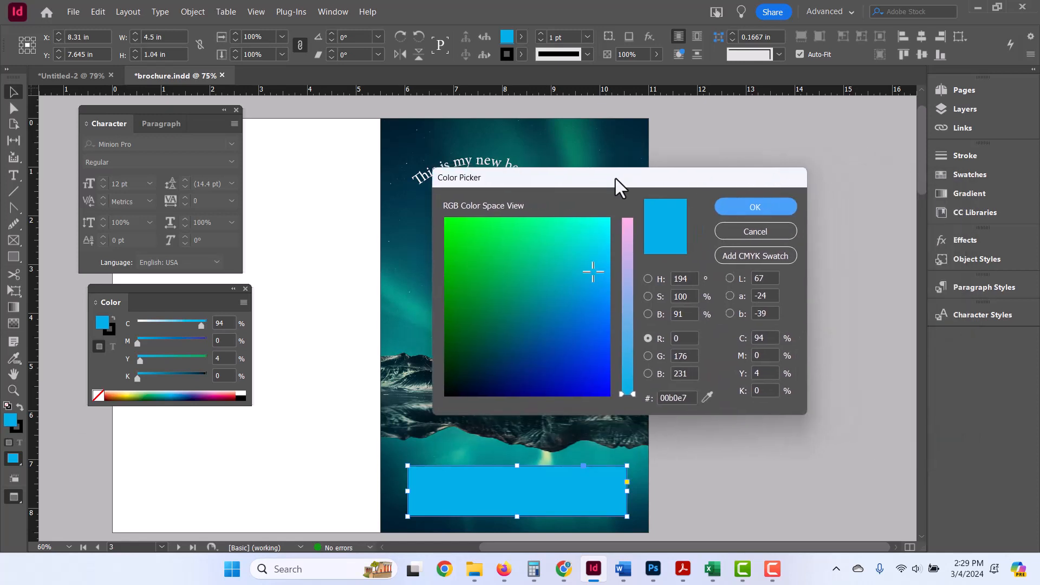
pyautogui.click(648, 355)
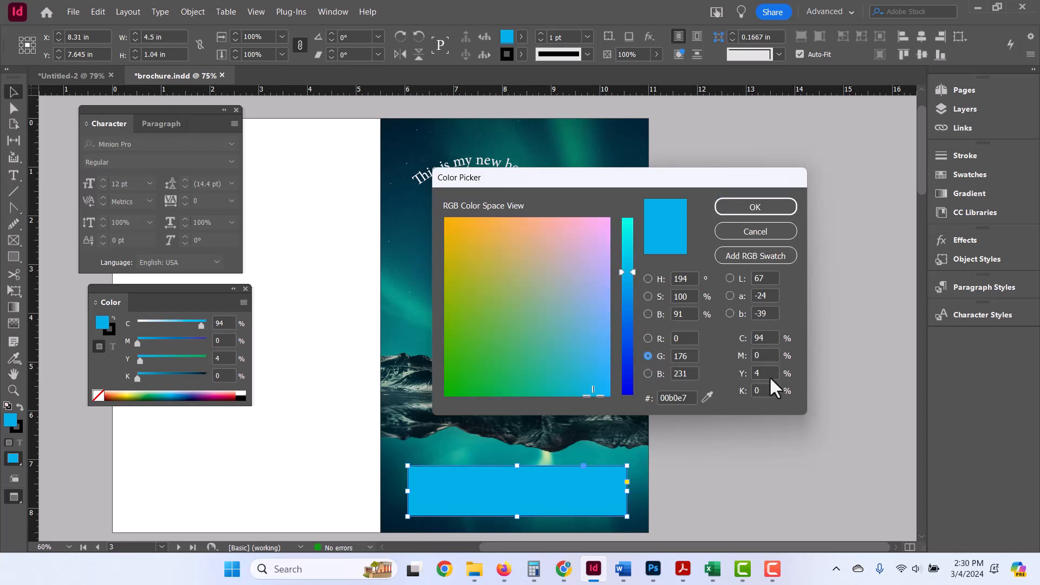
pyautogui.click(648, 278)
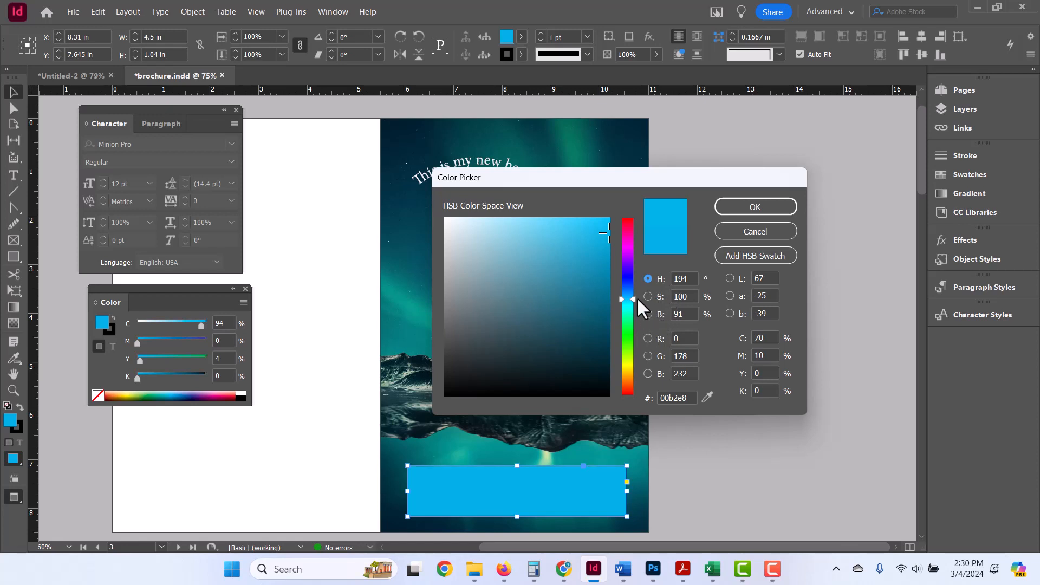
pyautogui.moveTo(636, 296); pyautogui.dragTo(625, 384)
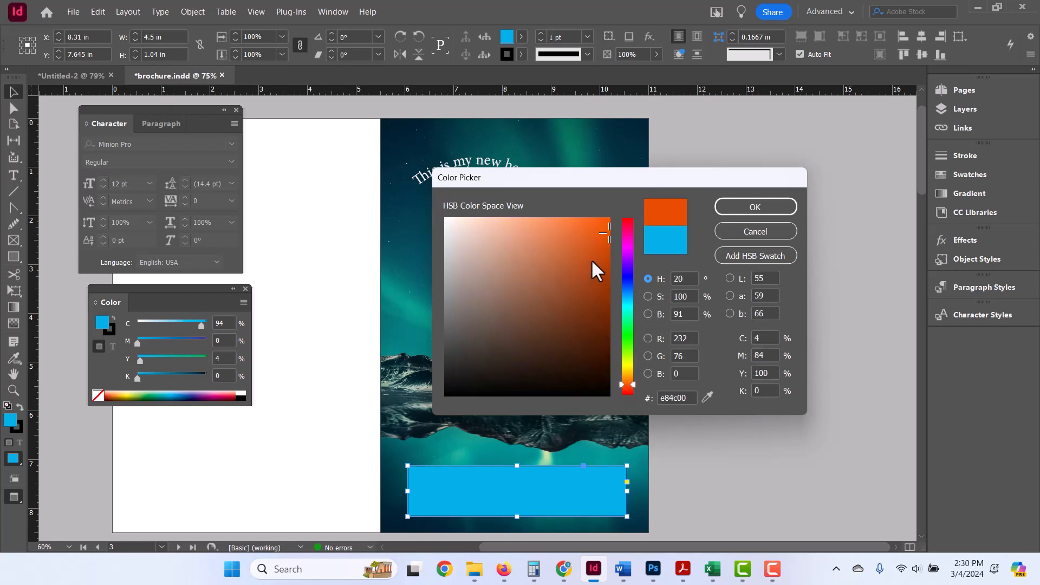
pyautogui.moveTo(595, 232)
pyautogui.mouseDown()
pyautogui.moveTo(457, 236)
pyautogui.moveTo(593, 232)
pyautogui.moveTo(563, 240)
pyautogui.moveTo(597, 290)
pyautogui.moveTo(609, 279)
pyautogui.moveTo(617, 305)
pyautogui.moveTo(608, 283)
pyautogui.moveTo(512, 267)
pyautogui.moveTo(599, 239)
pyautogui.moveTo(614, 212)
pyautogui.moveTo(621, 378)
pyautogui.moveTo(603, 232)
pyautogui.moveTo(550, 213)
pyautogui.moveTo(466, 217)
pyautogui.moveTo(605, 216)
pyautogui.moveTo(554, 290)
pyautogui.moveTo(555, 263)
pyautogui.mouseUp()
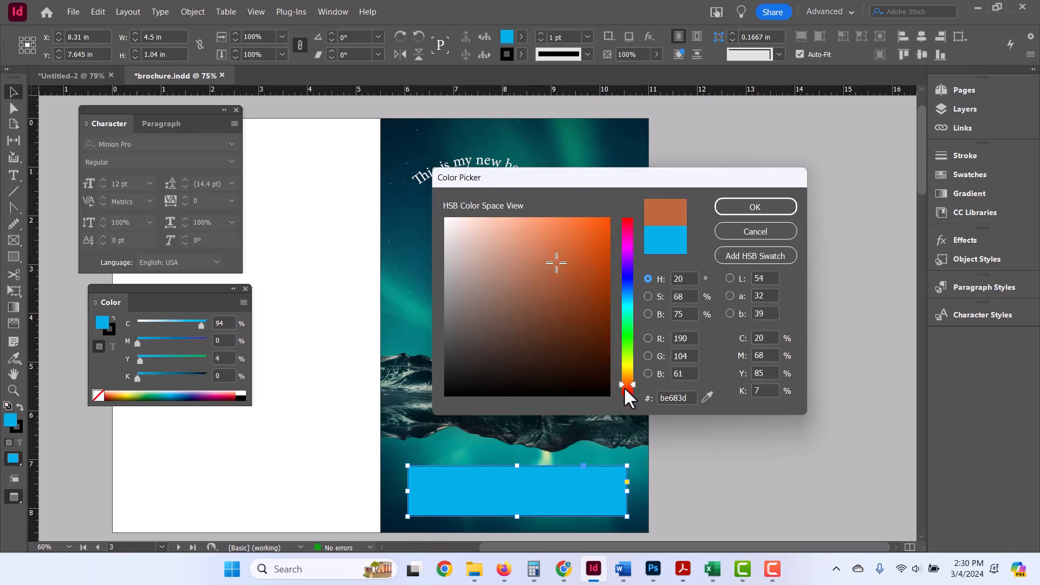
pyautogui.moveTo(624, 387); pyautogui.dragTo(624, 390)
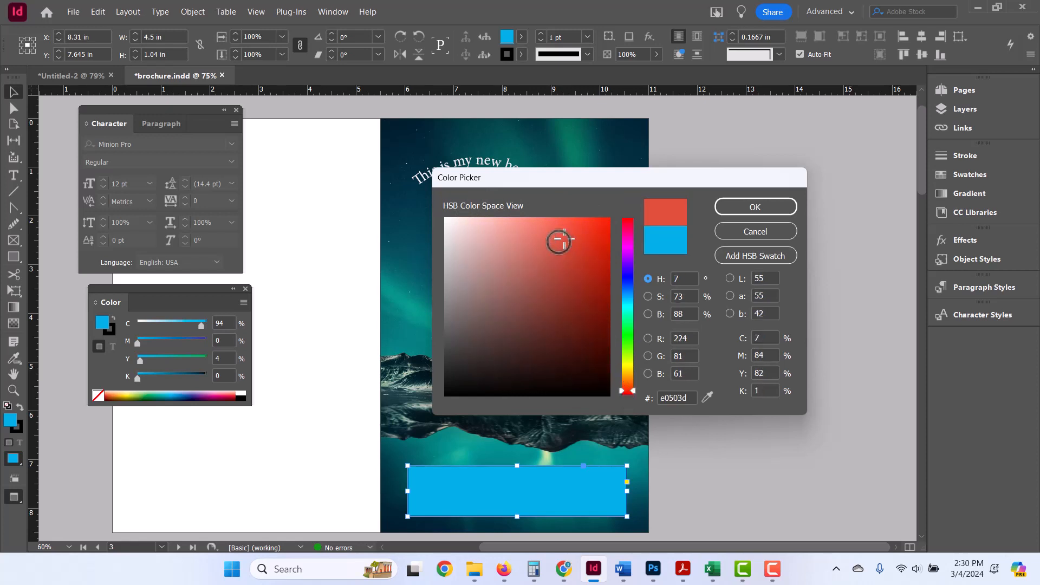
pyautogui.click(762, 201)
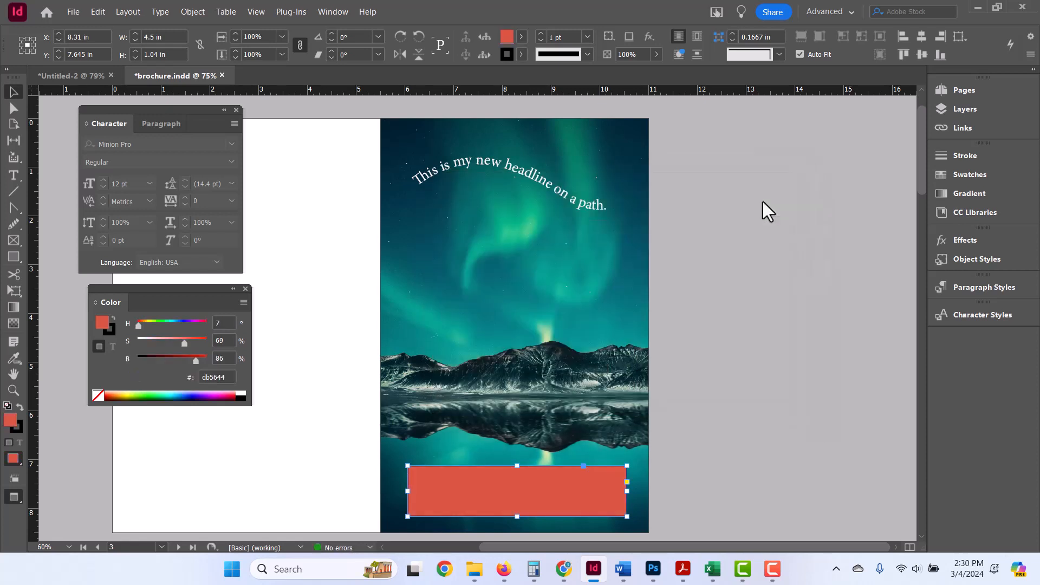
# Remove the rectangle's black outline by setting its stroke to [None]
pyautogui.click(11, 428)
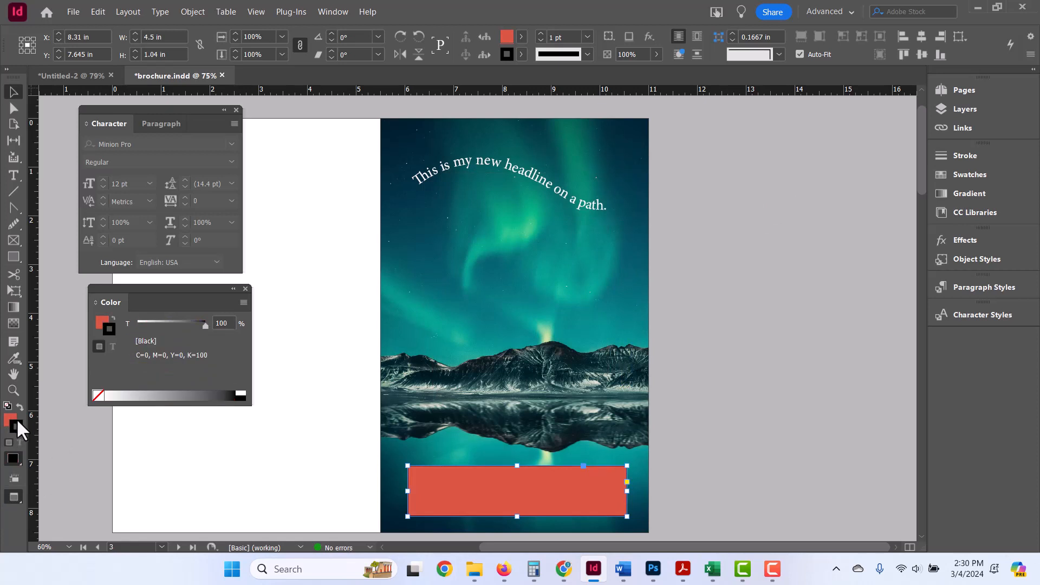
pyautogui.click(521, 51)
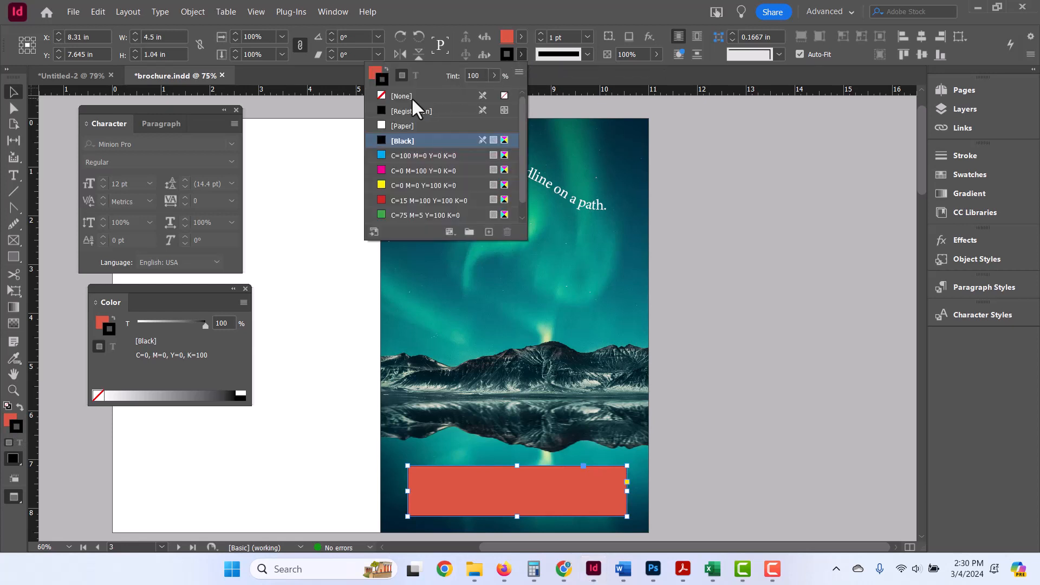
pyautogui.click(399, 94)
pyautogui.click(521, 51)
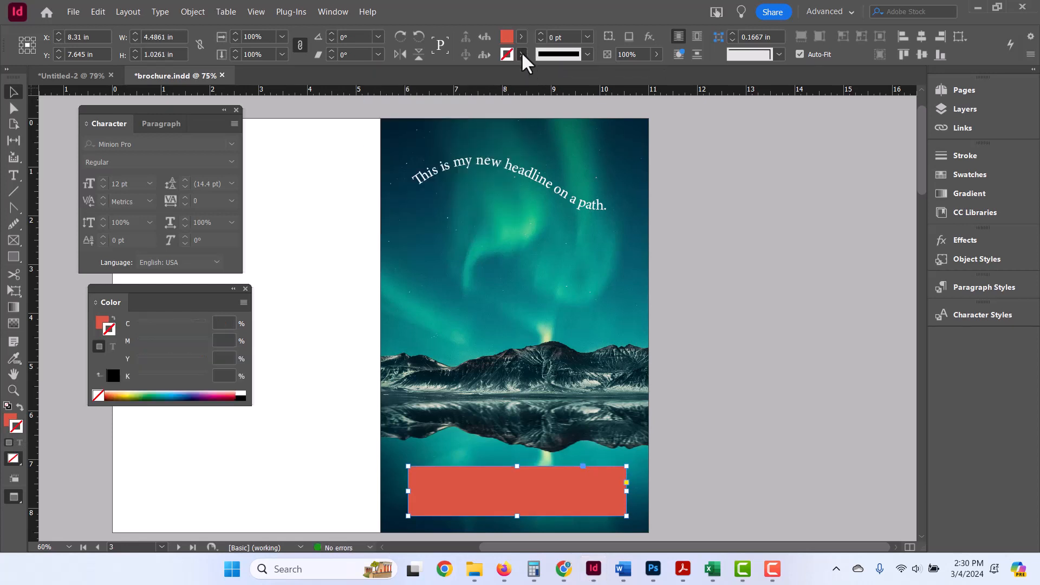
pyautogui.click(520, 51)
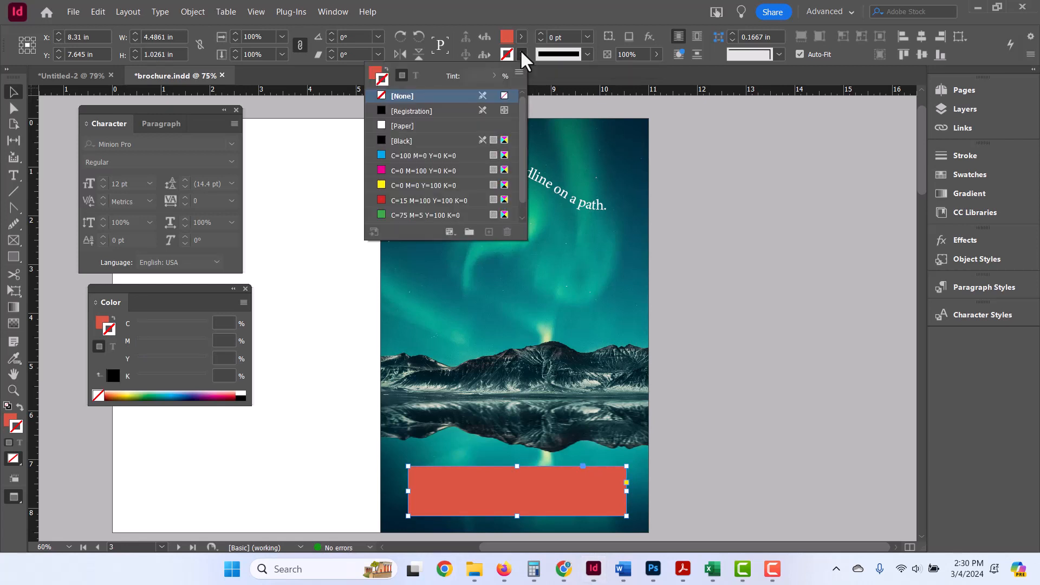
pyautogui.click(520, 51)
pyautogui.click(992, 177)
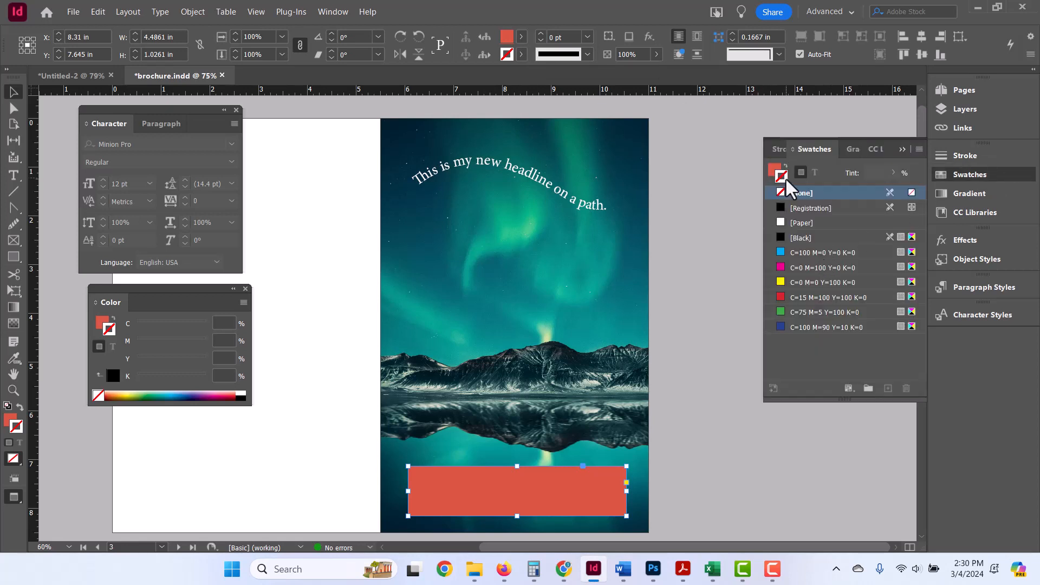
pyautogui.click(334, 12)
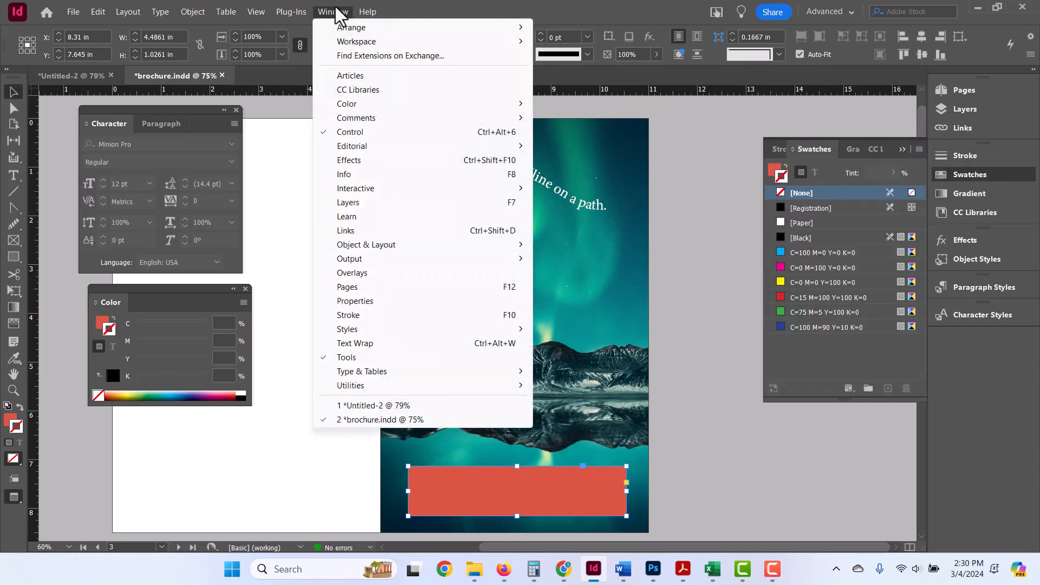
pyautogui.moveTo(342, 106)
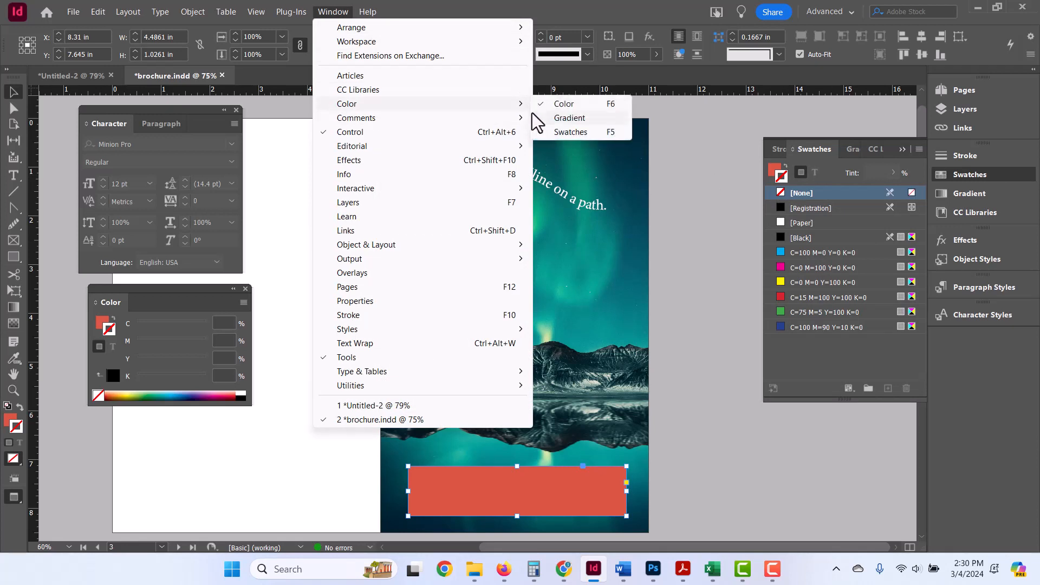
pyautogui.click(980, 173)
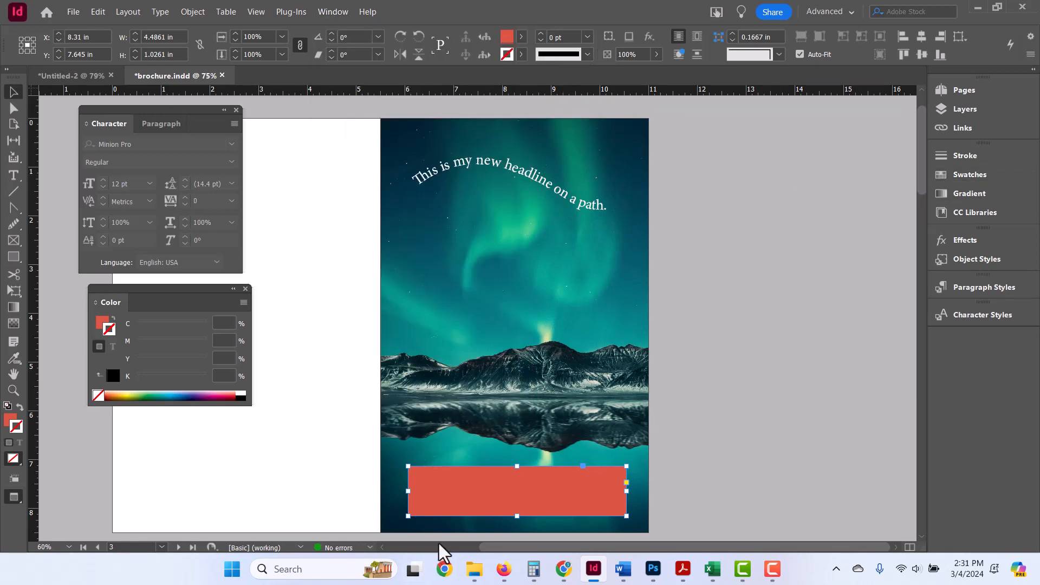
# Sample a dark blue-green from the aurora photo, brighten it to hex 0a7991, and apply it as the rectangle's fill
pyautogui.doubleClick(508, 37)
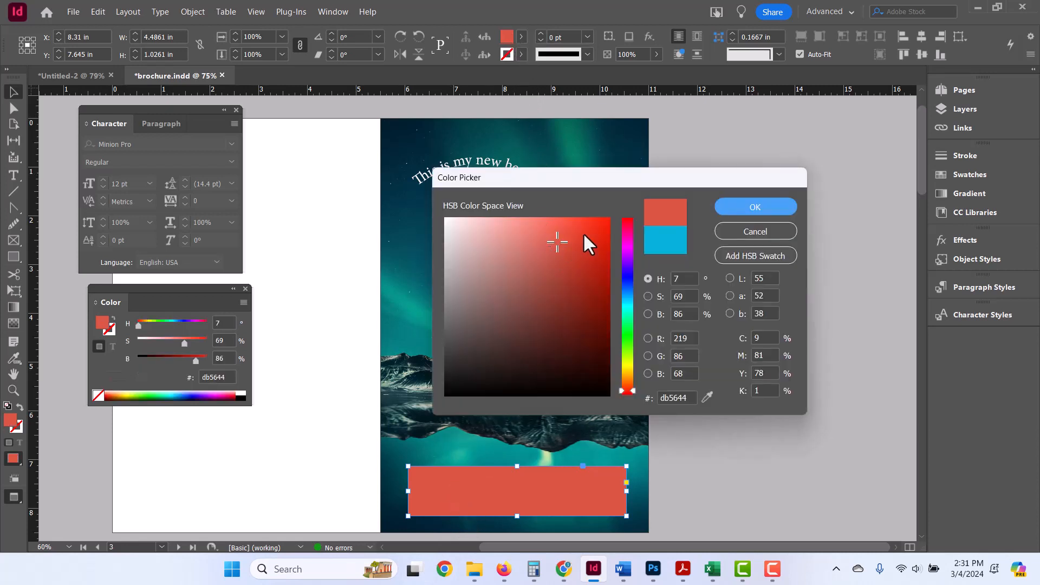
pyautogui.moveTo(583, 232); pyautogui.dragTo(613, 218)
pyautogui.moveTo(589, 182); pyautogui.dragTo(748, 178)
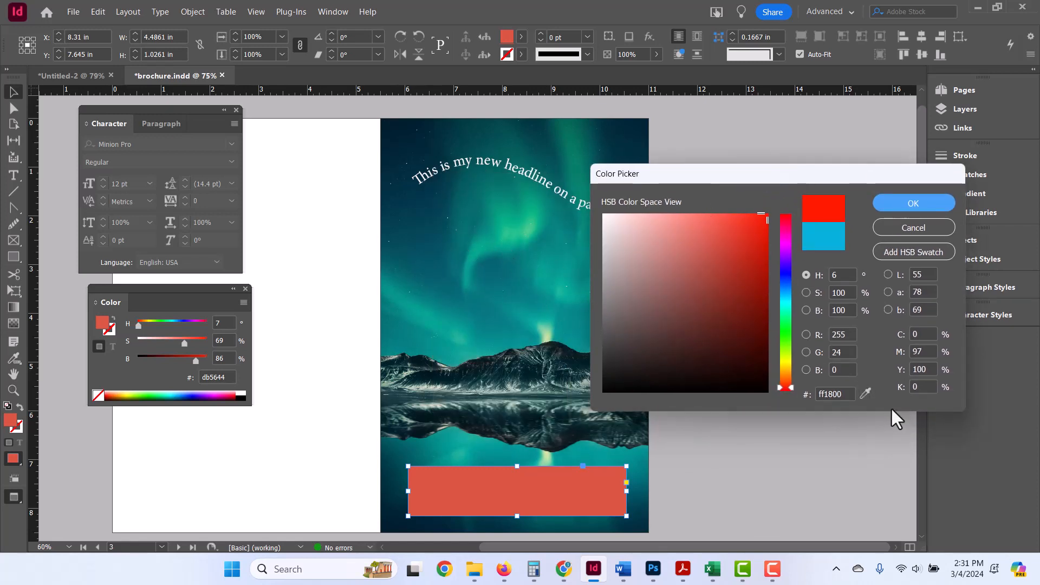
pyautogui.click(865, 394)
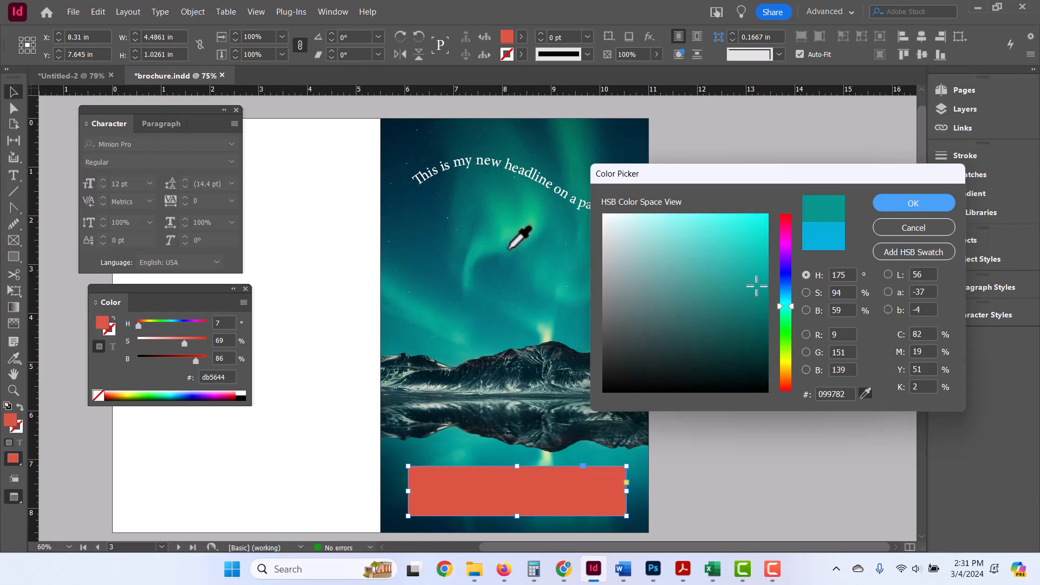
pyautogui.click(436, 229)
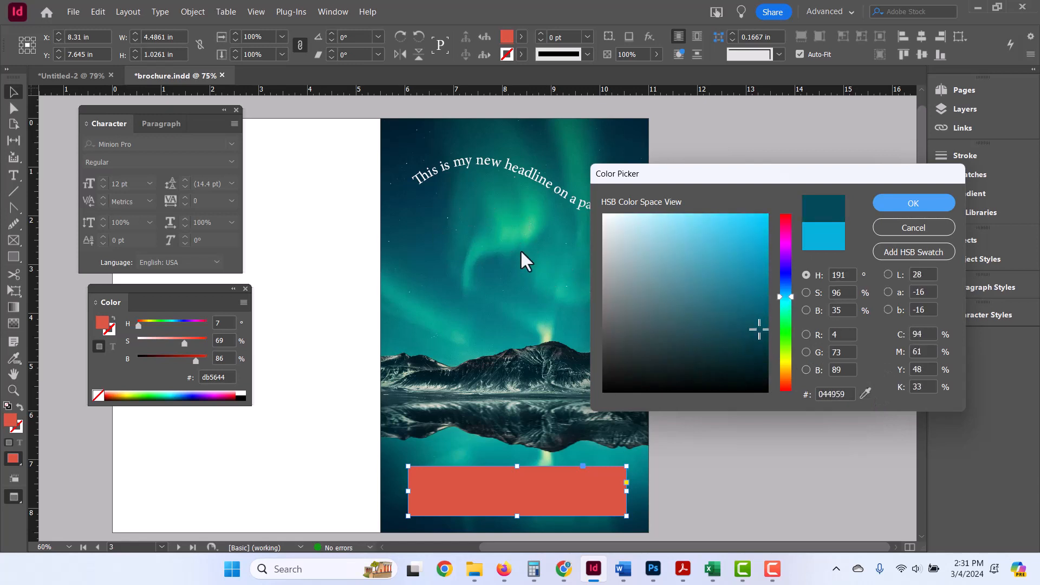
pyautogui.moveTo(758, 299); pyautogui.dragTo(756, 291)
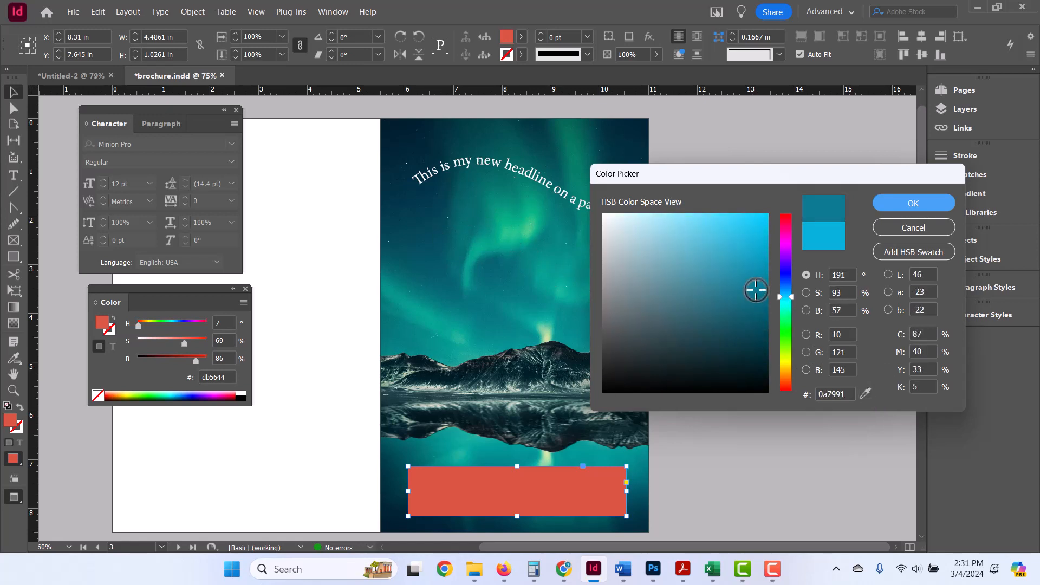
pyautogui.click(937, 203)
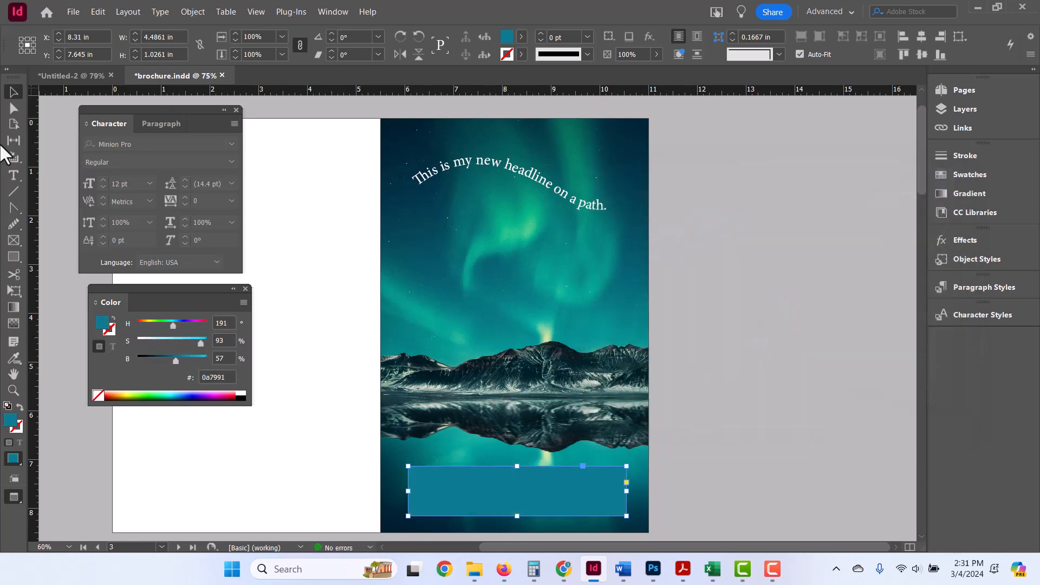
pyautogui.click(343, 344)
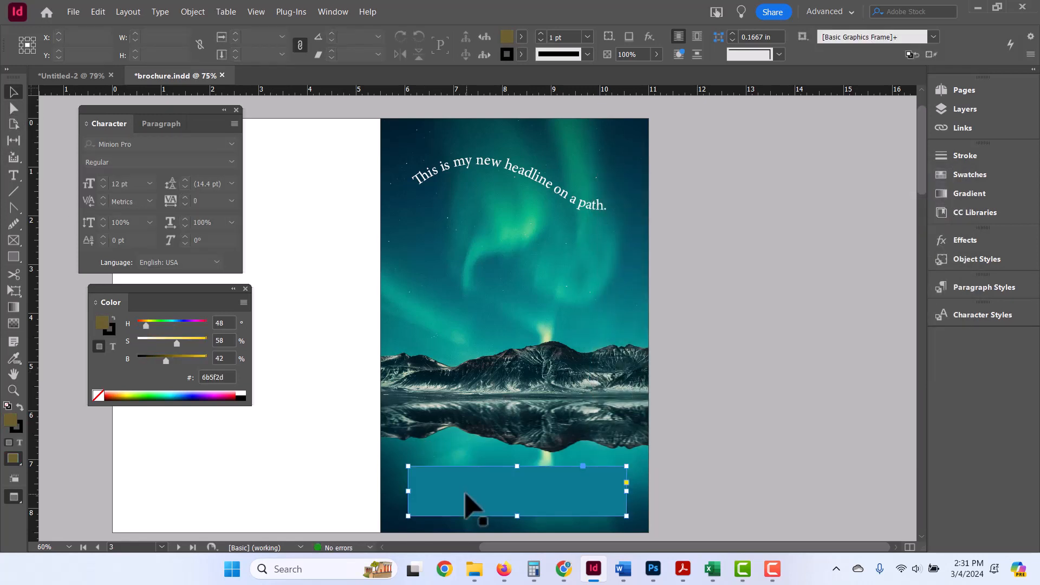
pyautogui.click(465, 494)
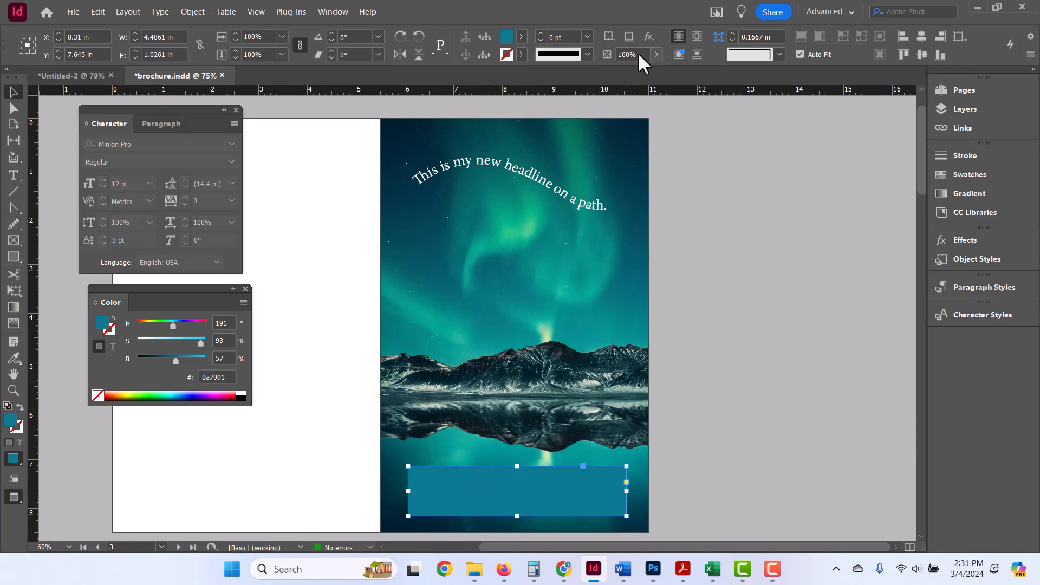
pyautogui.click(823, 12)
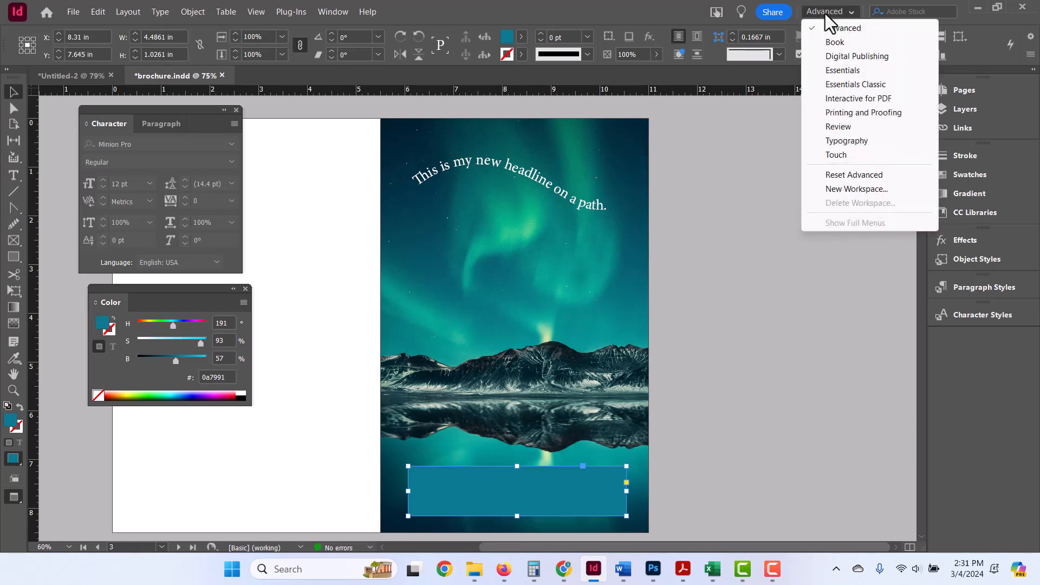
pyautogui.click(823, 12)
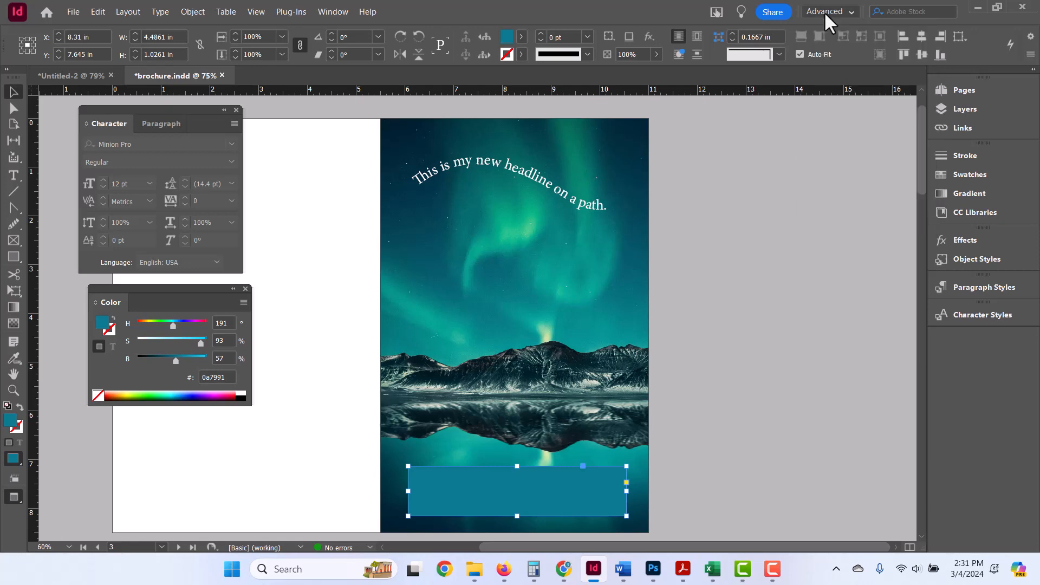
pyautogui.click(341, 11)
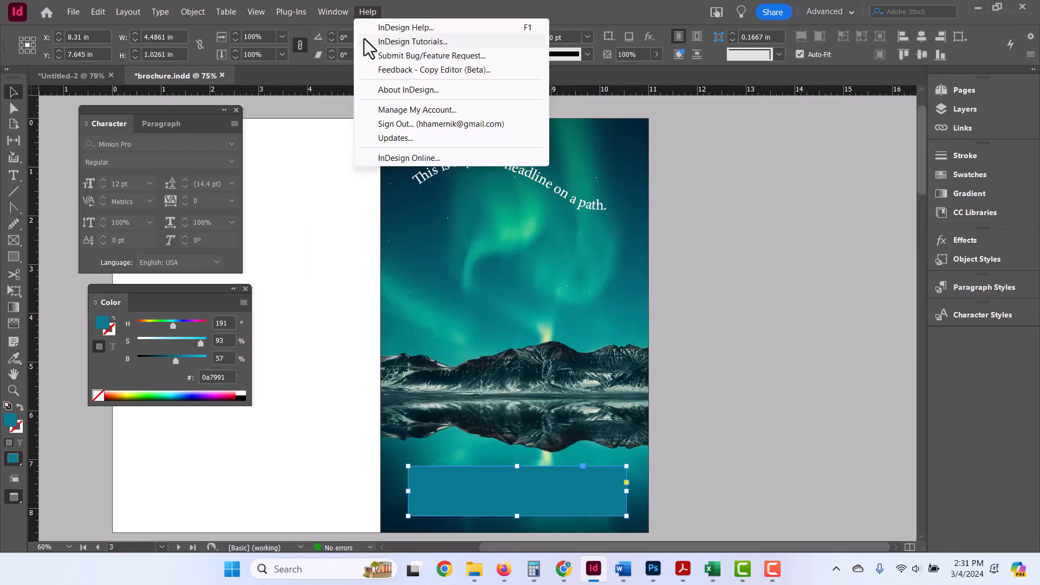
pyautogui.moveTo(335, 43)
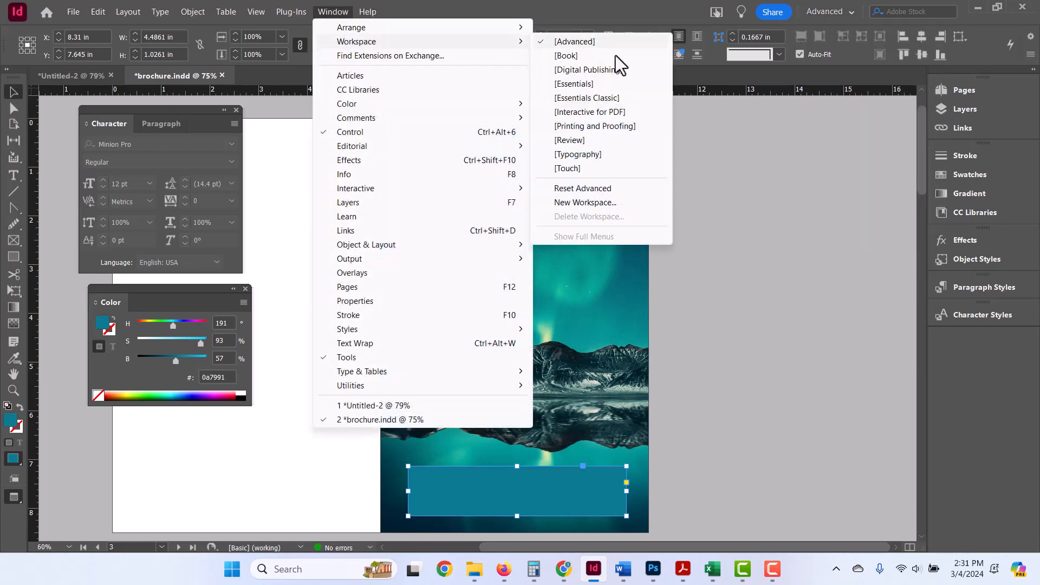
pyautogui.moveTo(700, 127); pyautogui.dragTo(654, 96)
# Select the teal rectangle and reduce its opacity to 67%
pyautogui.click(657, 53)
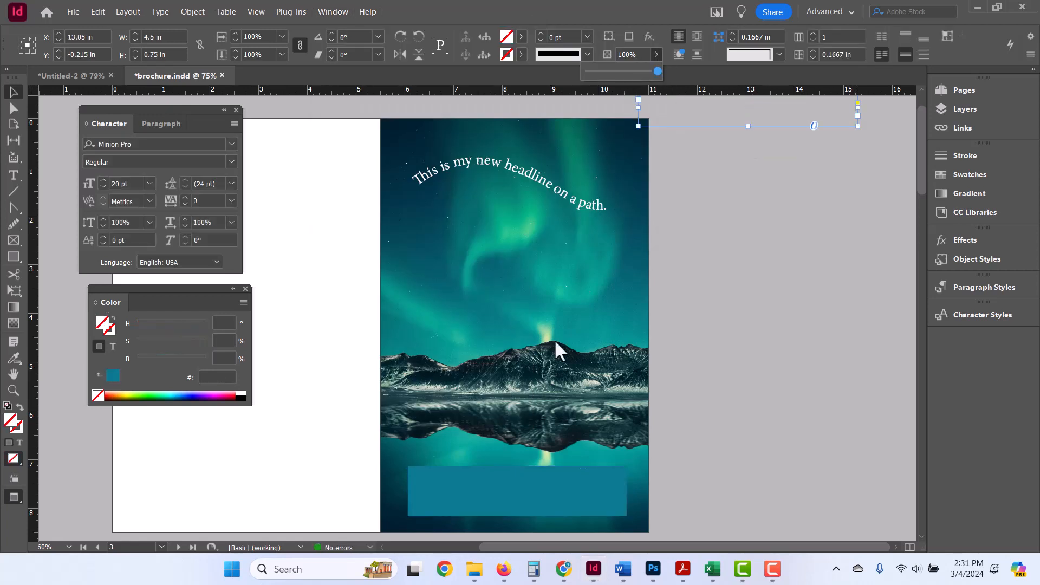
pyautogui.click(508, 485)
pyautogui.click(658, 54)
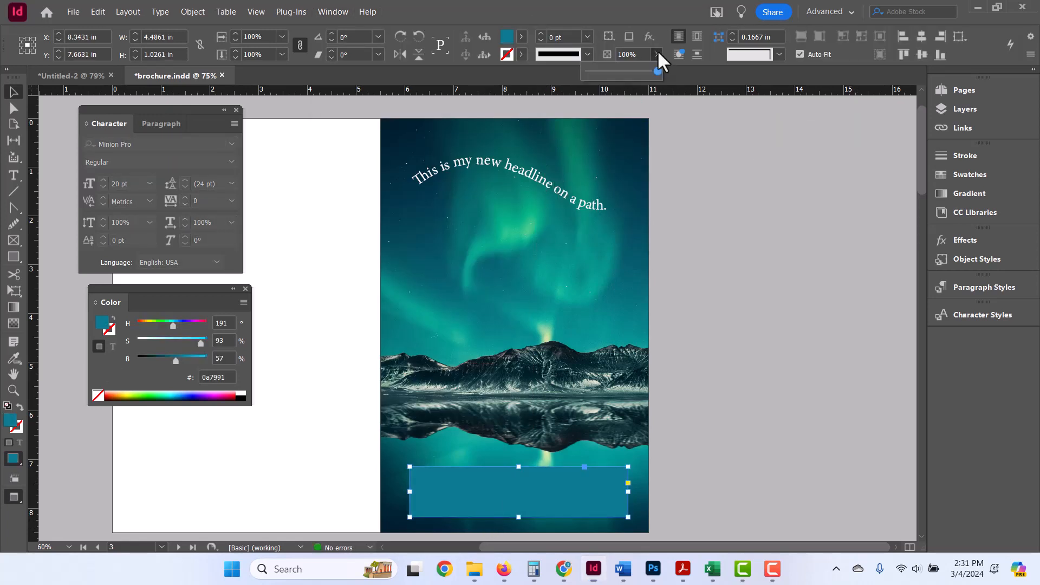
pyautogui.click(634, 71)
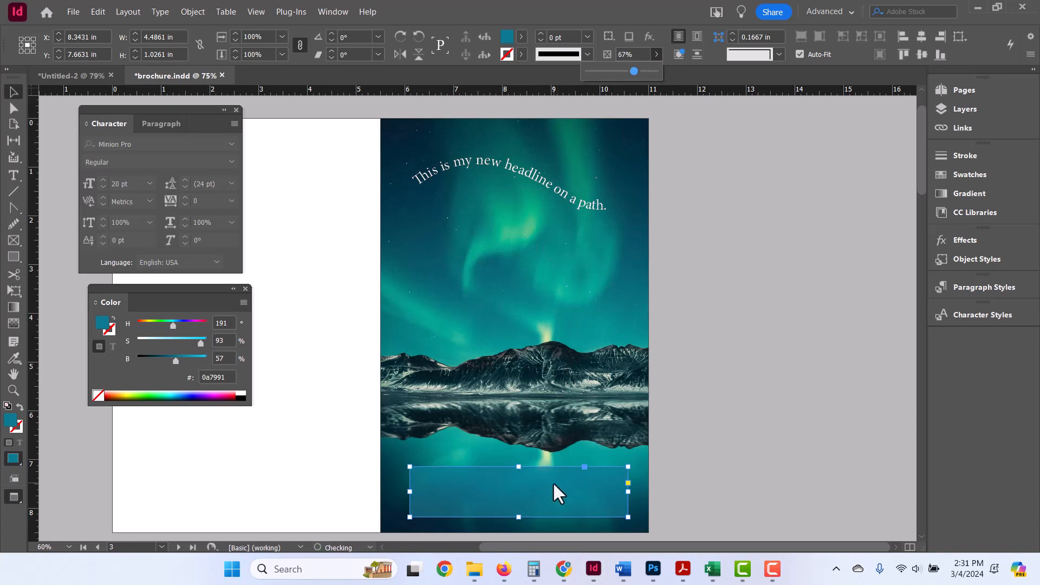
# Move the translucent rectangle up from the water to overlap the end of the curved headline, at about X 8.2 in, Y 2 in
pyautogui.moveTo(554, 483); pyautogui.dragTo(541, 431)
pyautogui.click(747, 464)
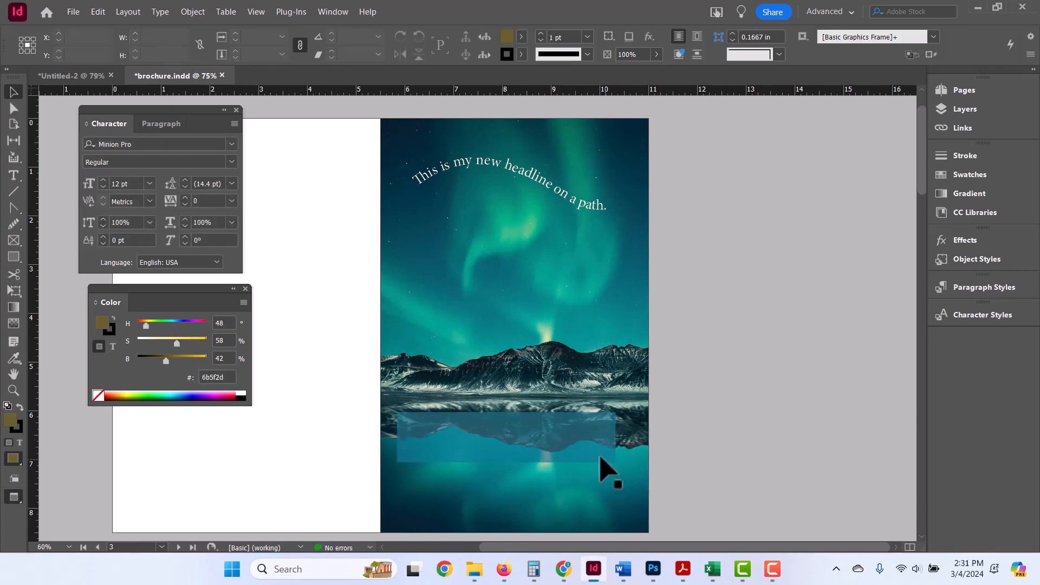
pyautogui.click(584, 435)
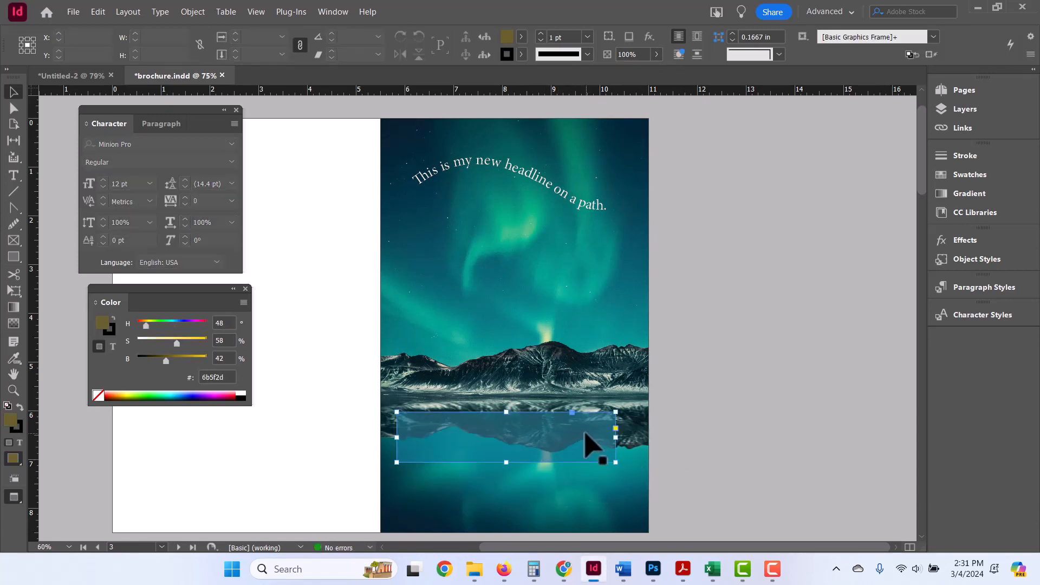
pyautogui.moveTo(585, 434); pyautogui.dragTo(590, 213)
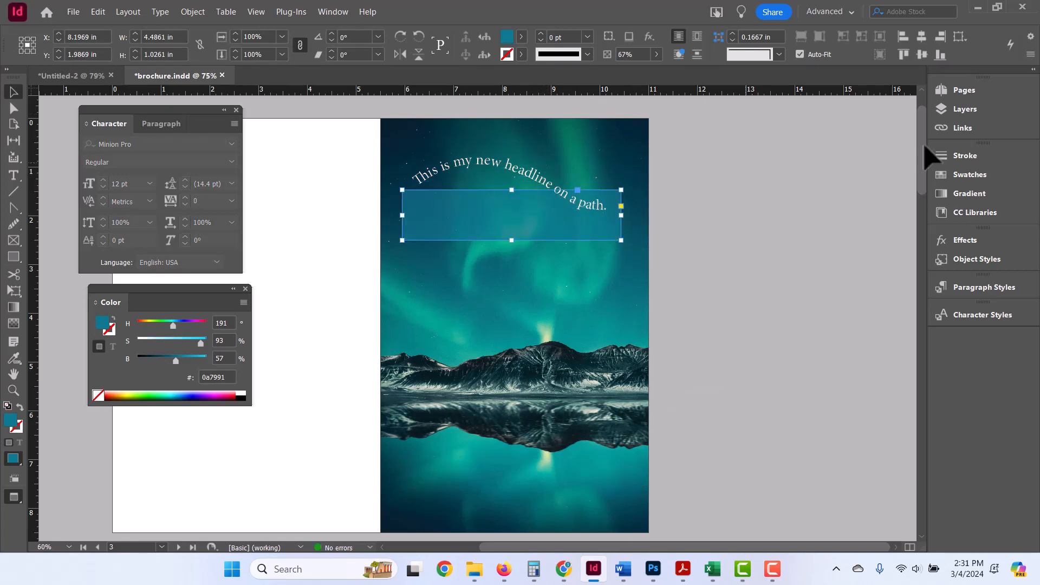
# Check in Layer 1 how the path, the headline text, the rectangle and the photo are stacked on the page
pyautogui.click(983, 106)
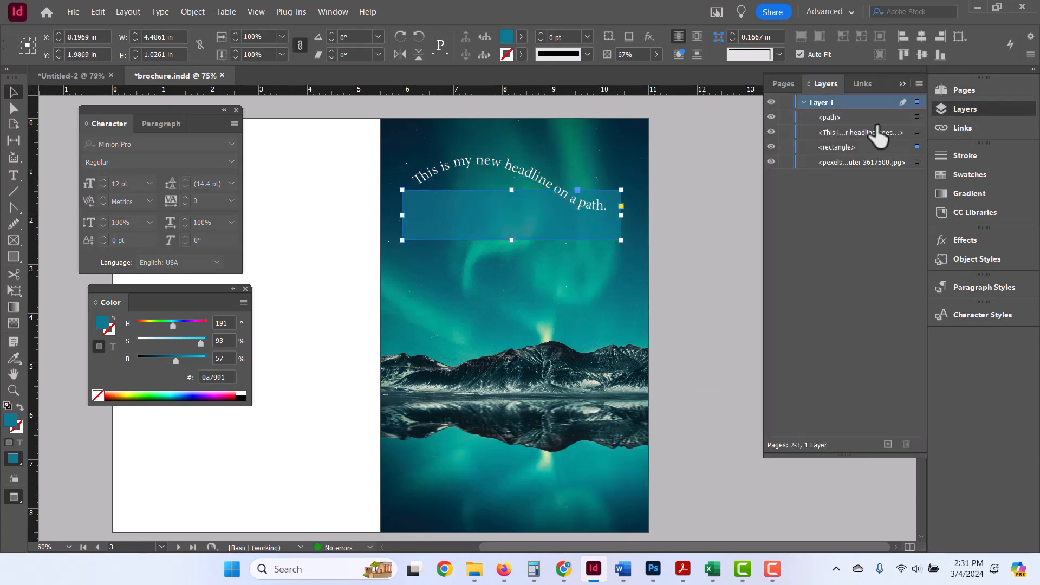
pyautogui.click(858, 117)
pyautogui.click(851, 132)
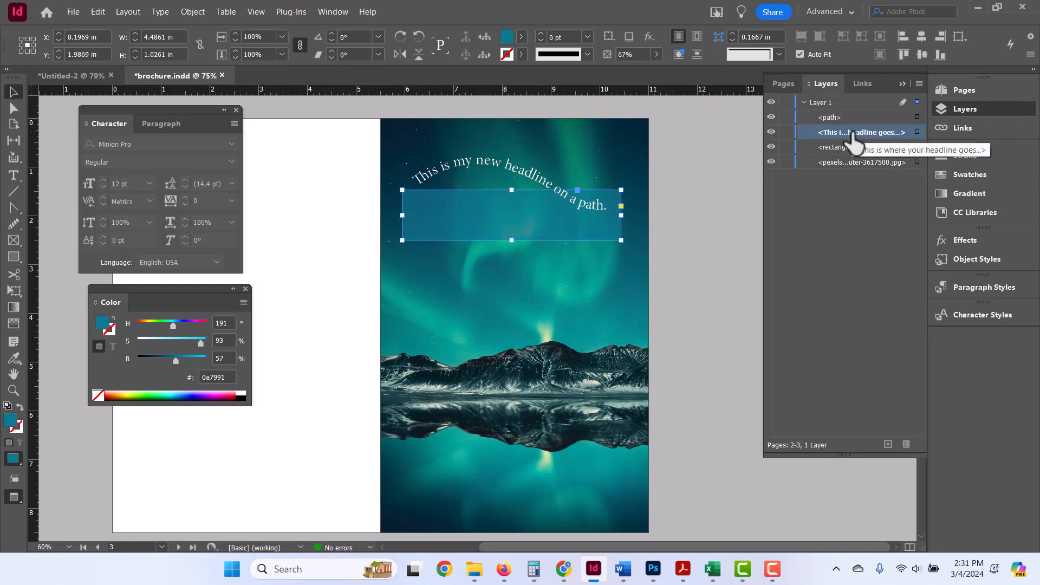
pyautogui.click(852, 148)
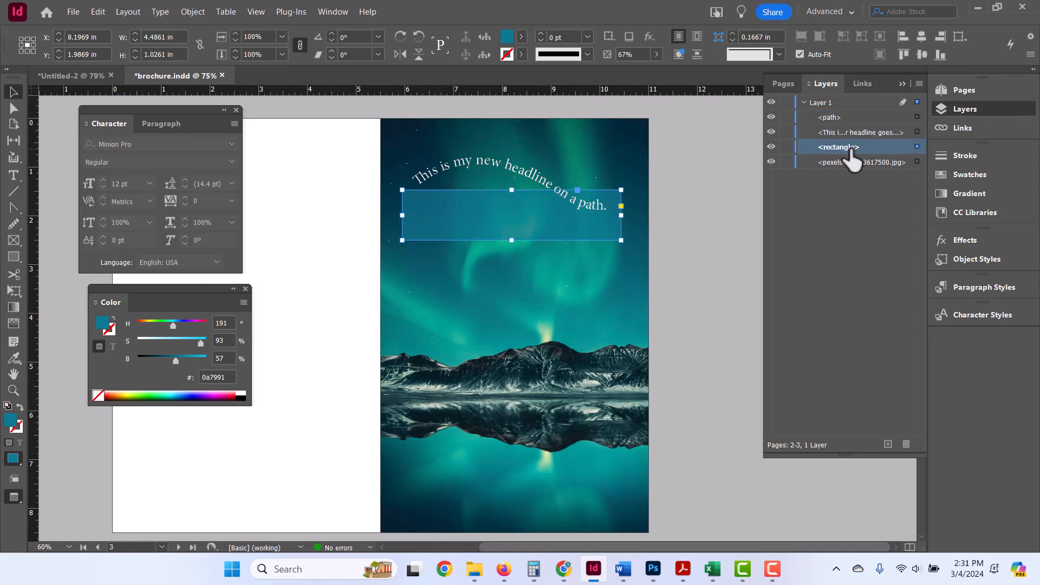
# Move the rectangle down over the mountains, enlarge it to about 4.49 by 2.78 in, and fill it with white (ffffff)
pyautogui.moveTo(528, 237); pyautogui.dragTo(507, 461)
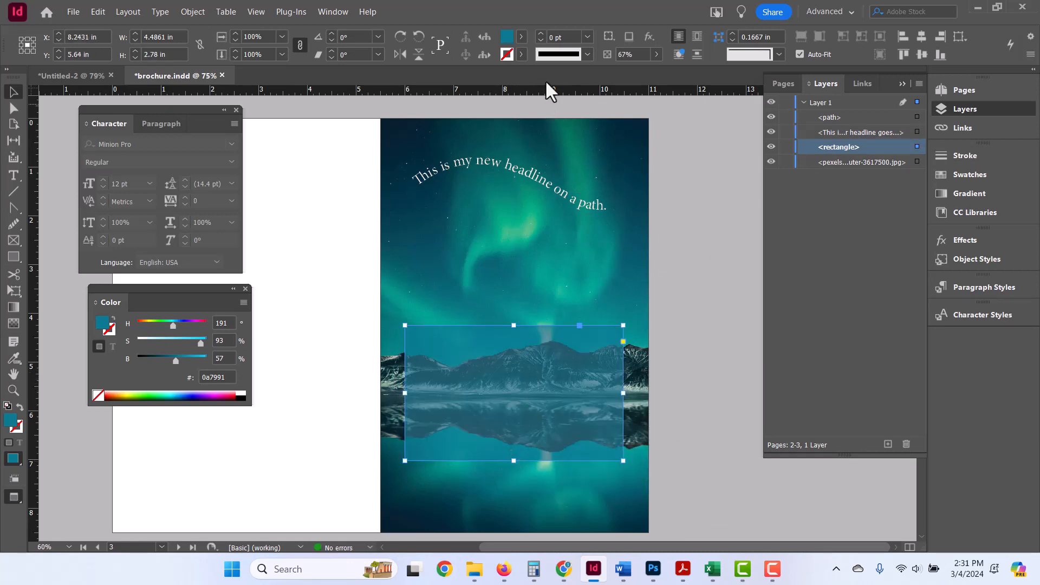
pyautogui.doubleClick(505, 36)
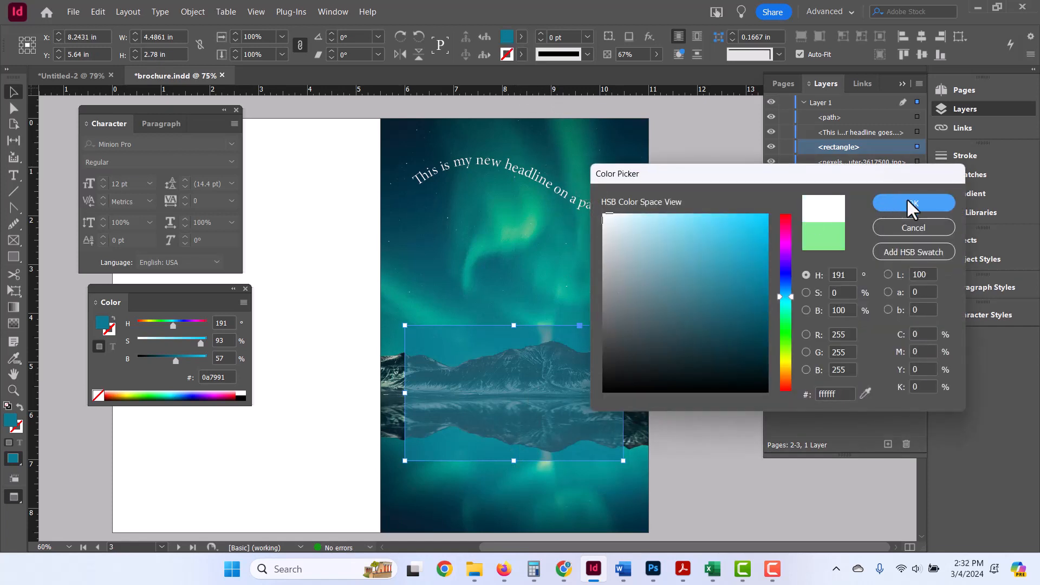
pyautogui.click(907, 202)
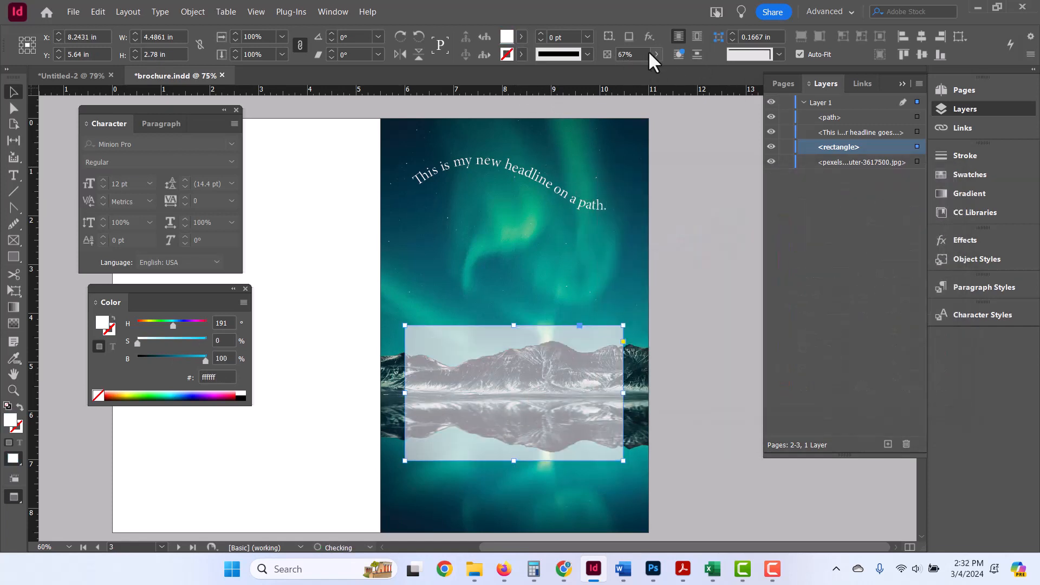
# Set the white rectangle to 100% opacity and try the Multiply, Screen and Overlay blend modes on it
pyautogui.moveTo(655, 54); pyautogui.dragTo(711, 66)
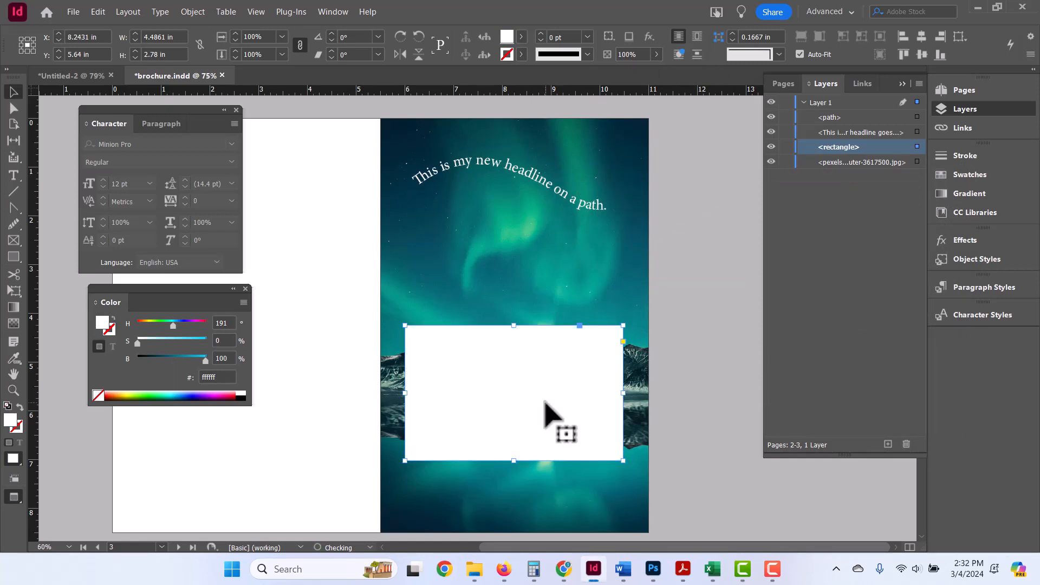
pyautogui.click(969, 238)
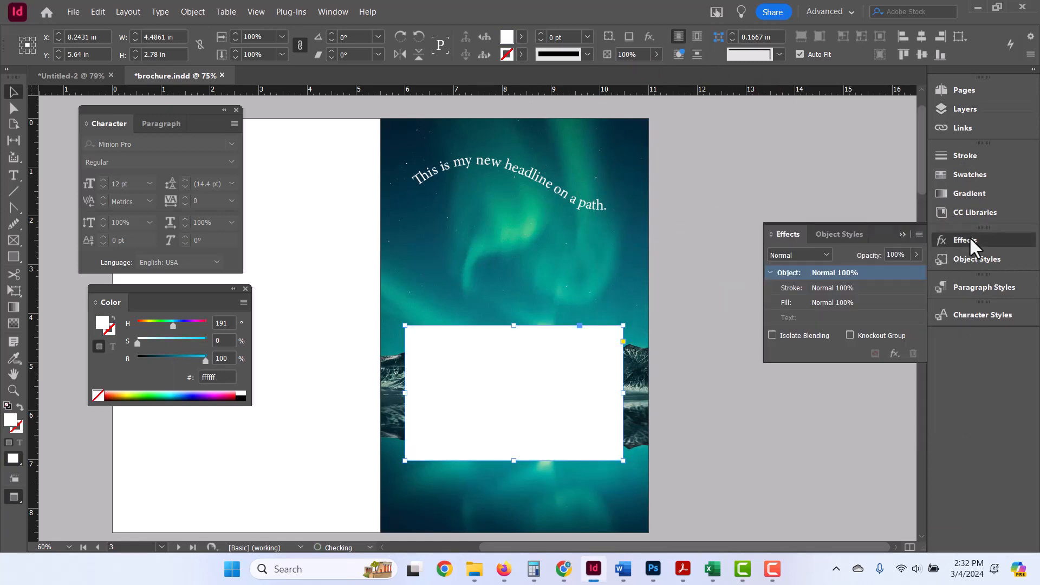
pyautogui.click(332, 11)
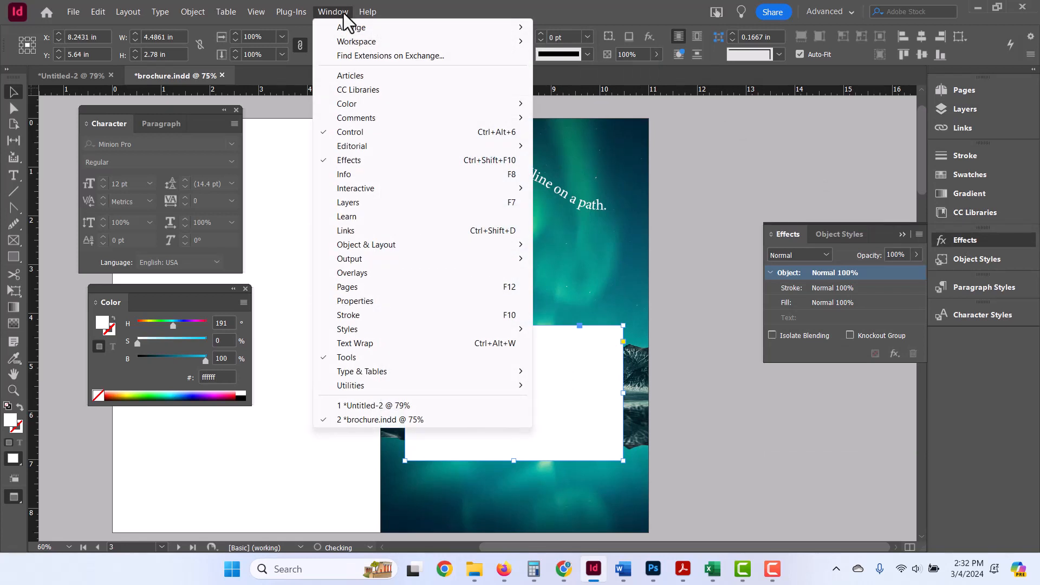
pyautogui.click(796, 253)
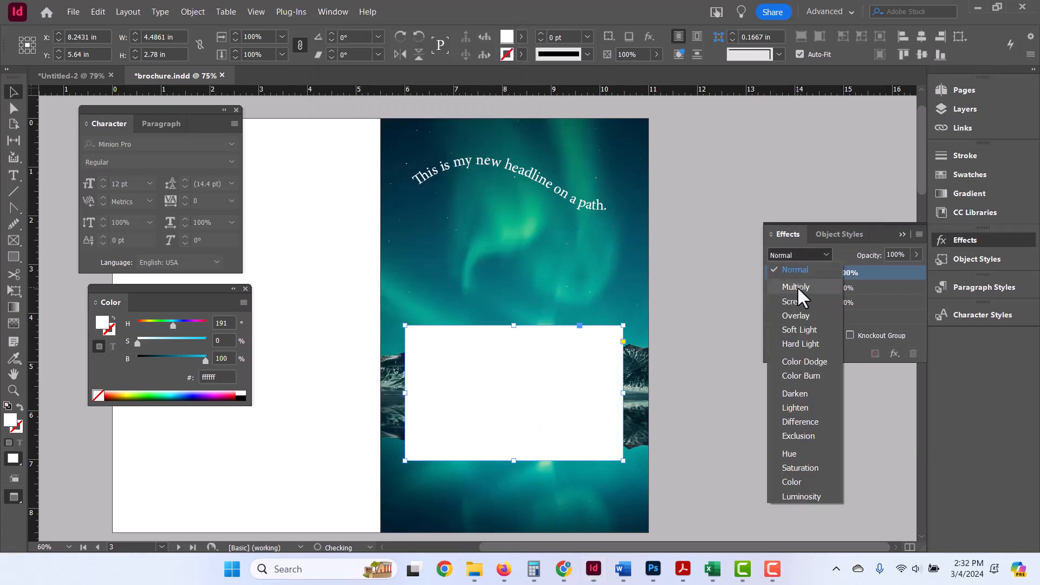
pyautogui.click(797, 286)
pyautogui.click(803, 256)
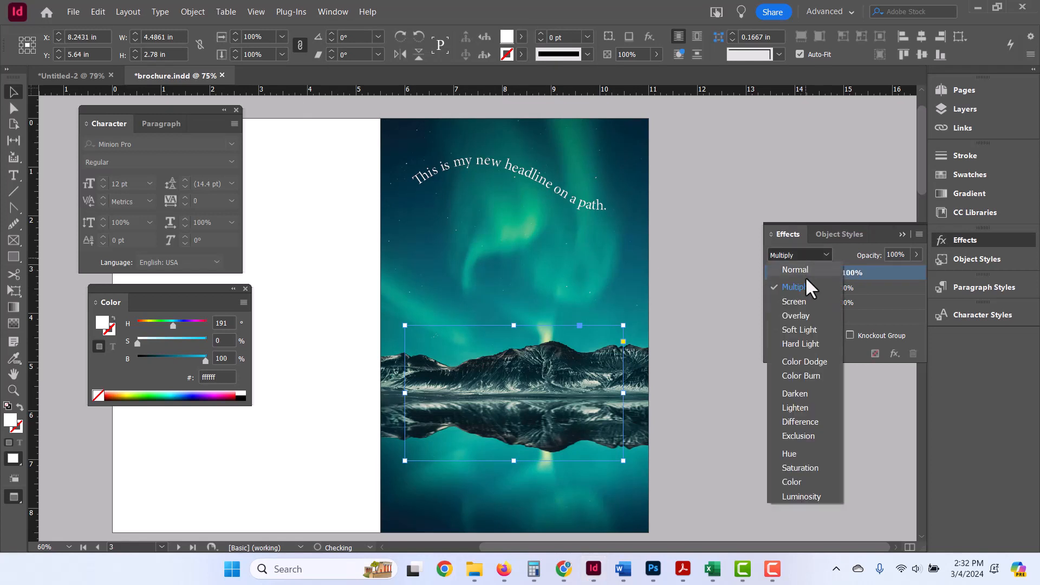
pyautogui.click(795, 301)
pyautogui.click(818, 255)
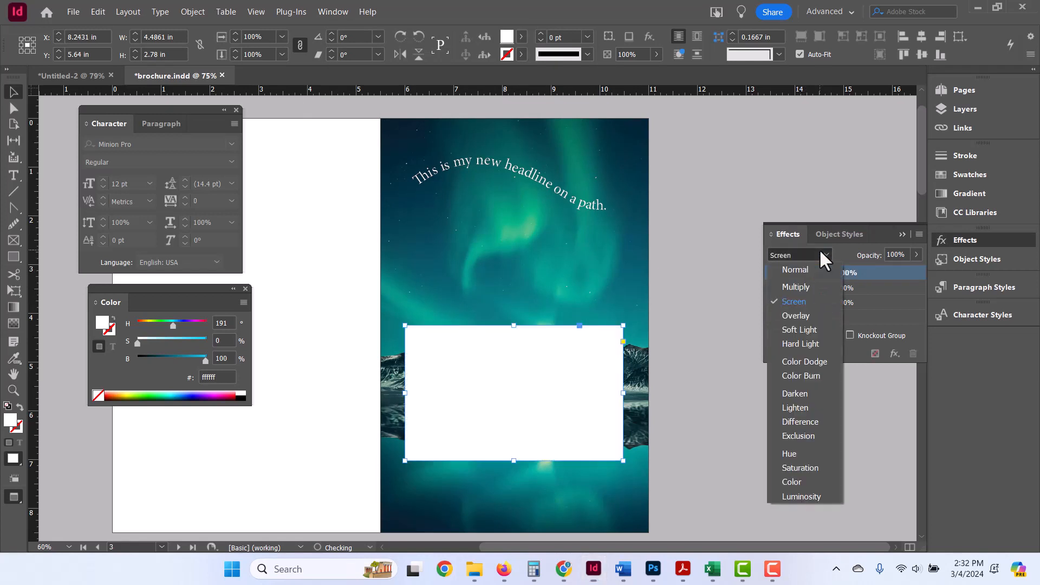
pyautogui.click(801, 320)
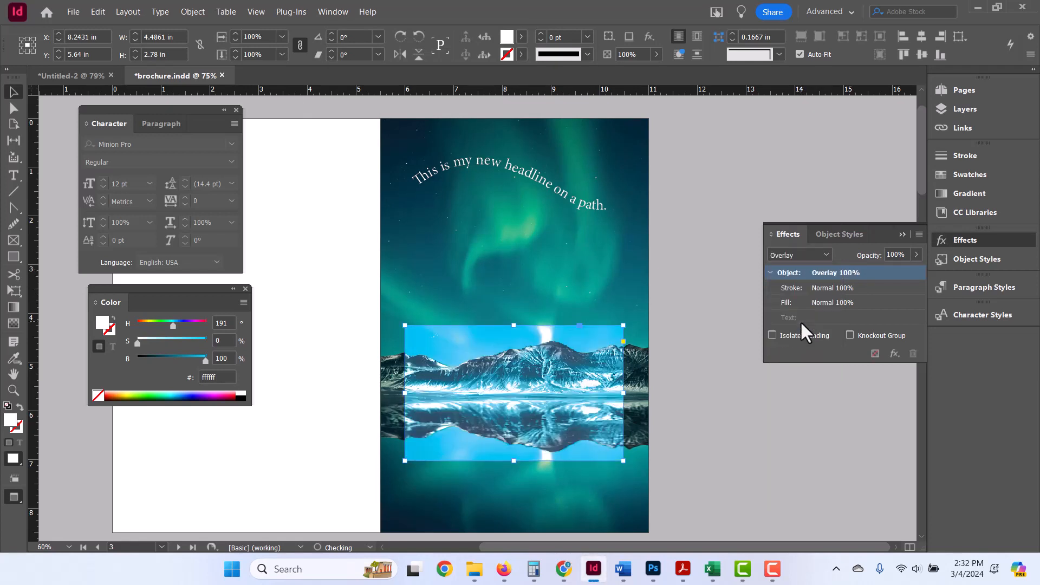
# Lower the rectangle's opacity to 49%, try Multiply, and return its blend mode to Normal
pyautogui.moveTo(915, 254); pyautogui.dragTo(880, 271)
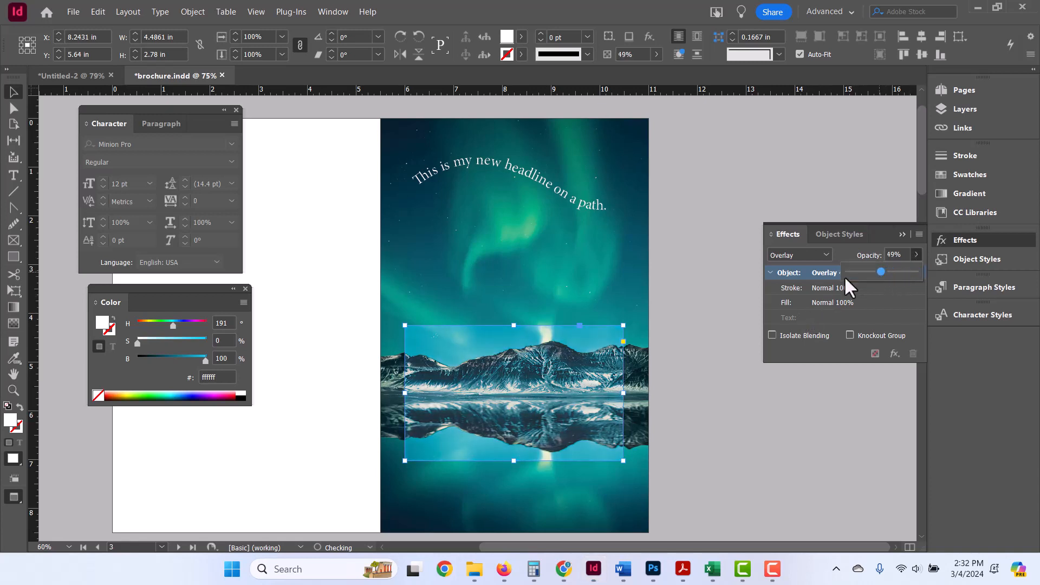
pyautogui.click(818, 252)
pyautogui.click(812, 287)
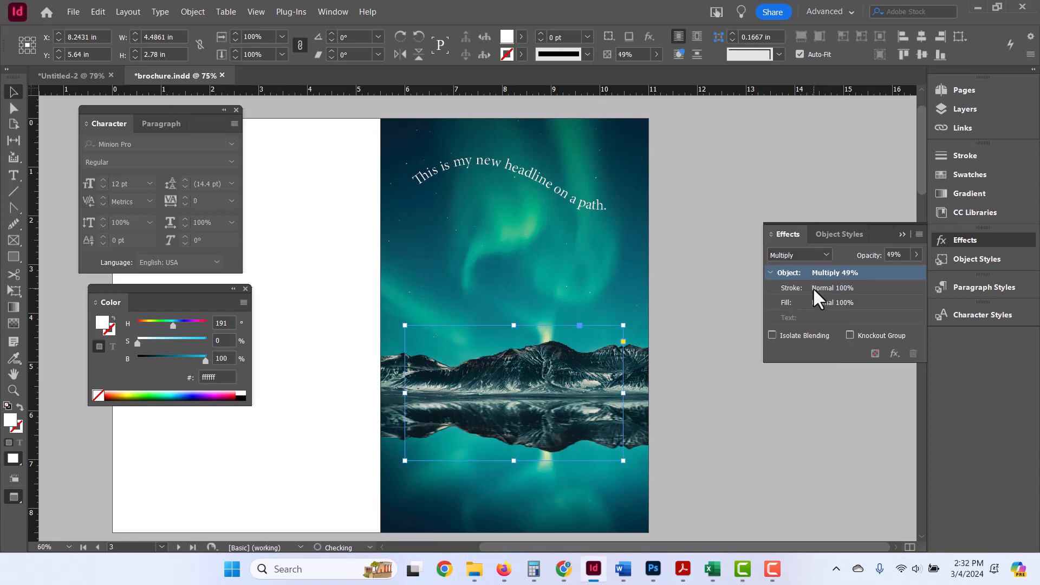
pyautogui.click(810, 255)
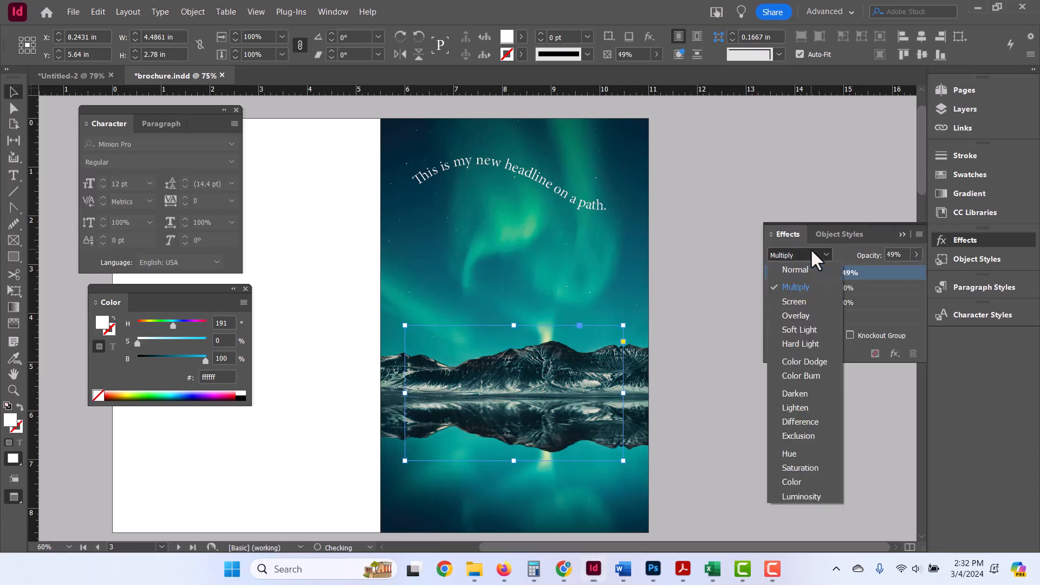
pyautogui.click(799, 269)
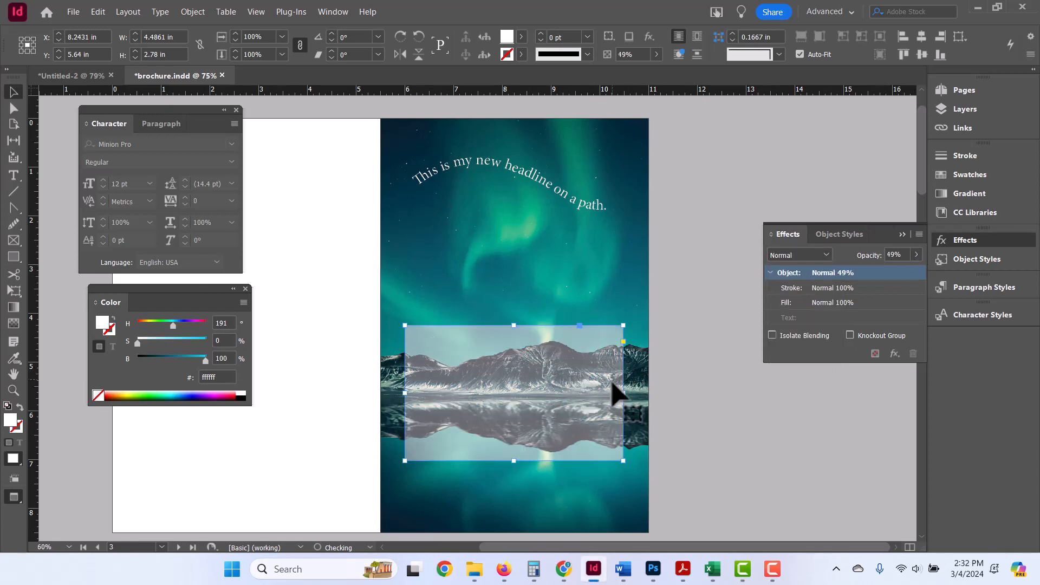
# Reshape the translucent rectangle into a tall column about 2.38 in wide and 5.77 in high, keeping its left edge in place
pyautogui.moveTo(623, 392); pyautogui.dragTo(509, 392)
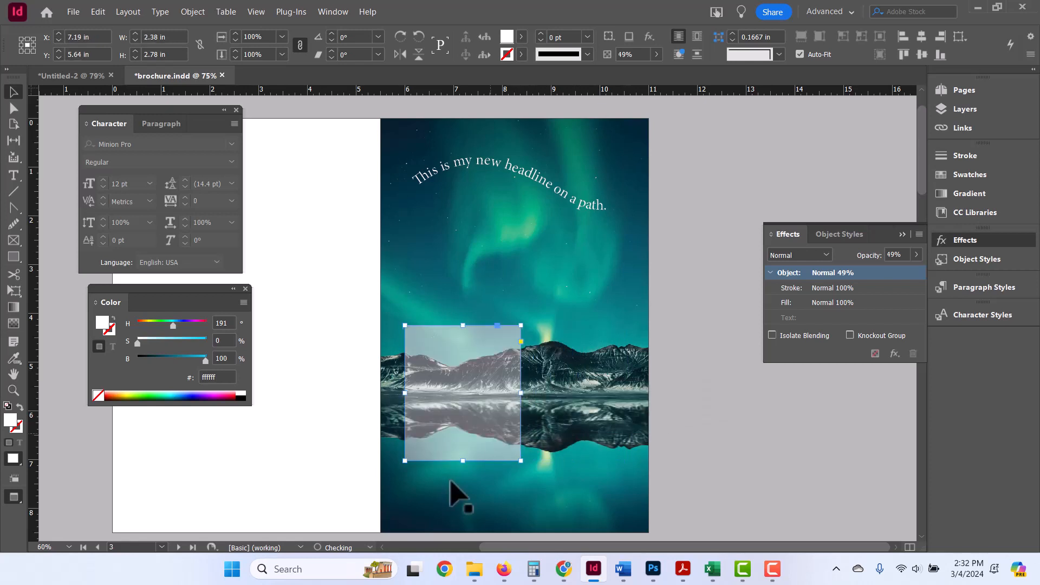
pyautogui.moveTo(462, 461); pyautogui.dragTo(462, 508)
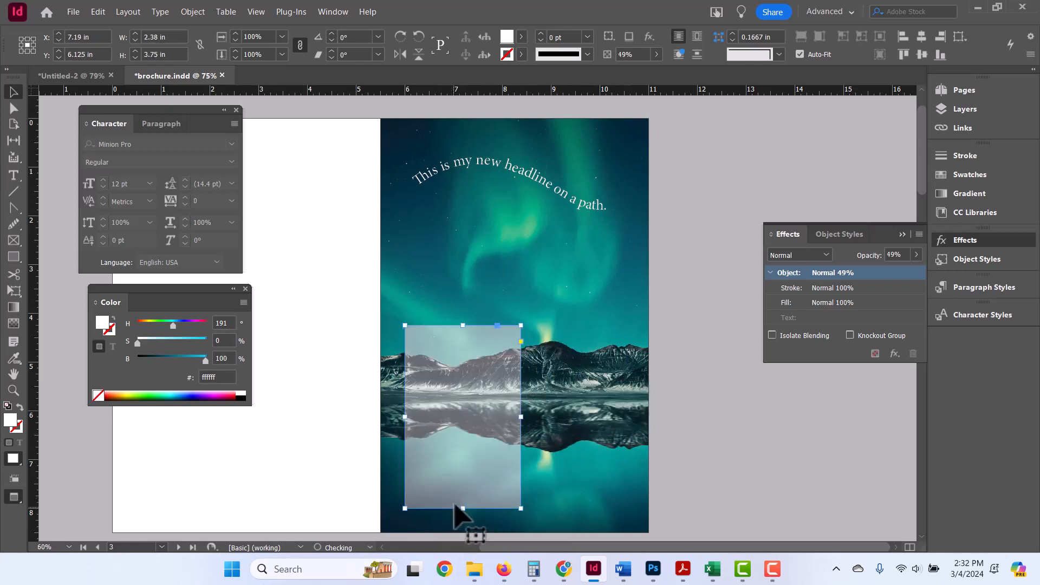
pyautogui.moveTo(460, 325); pyautogui.dragTo(485, 226)
# Reduce the tall white rectangle's opacity to 24% and deselect it
pyautogui.click(916, 254)
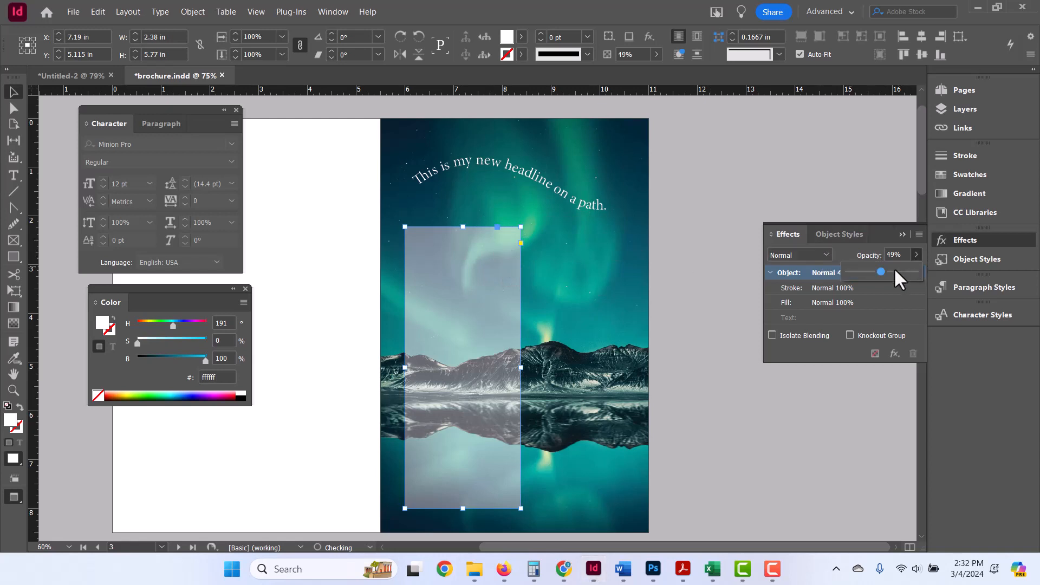
pyautogui.moveTo(880, 268); pyautogui.dragTo(863, 269)
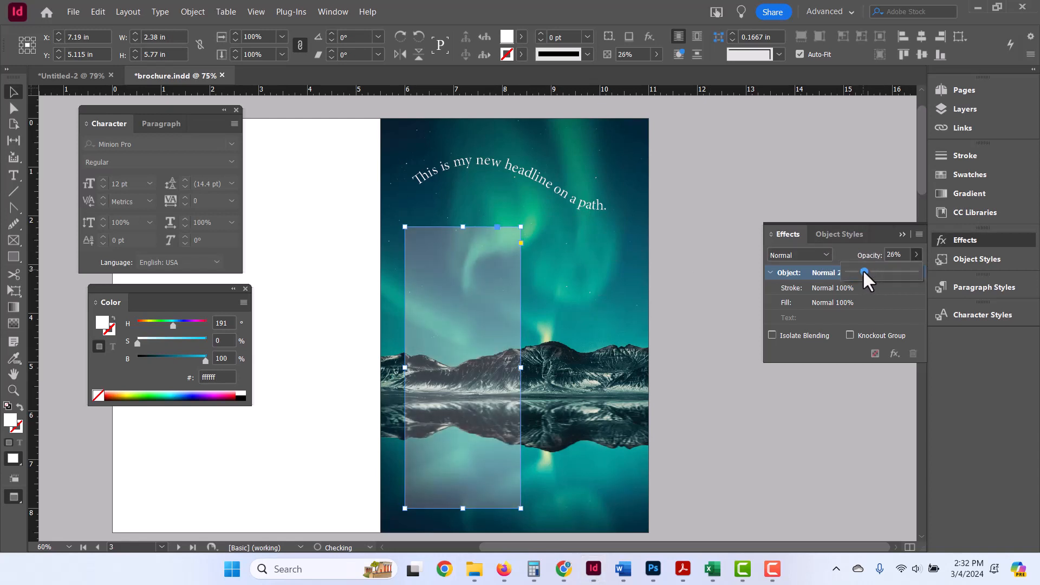
pyautogui.click(737, 262)
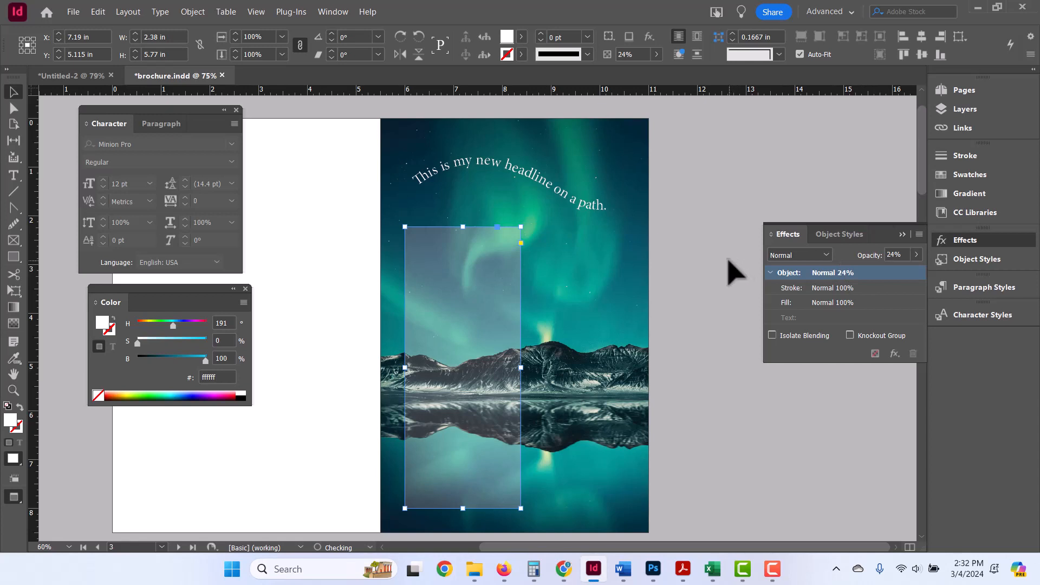
pyautogui.click(727, 260)
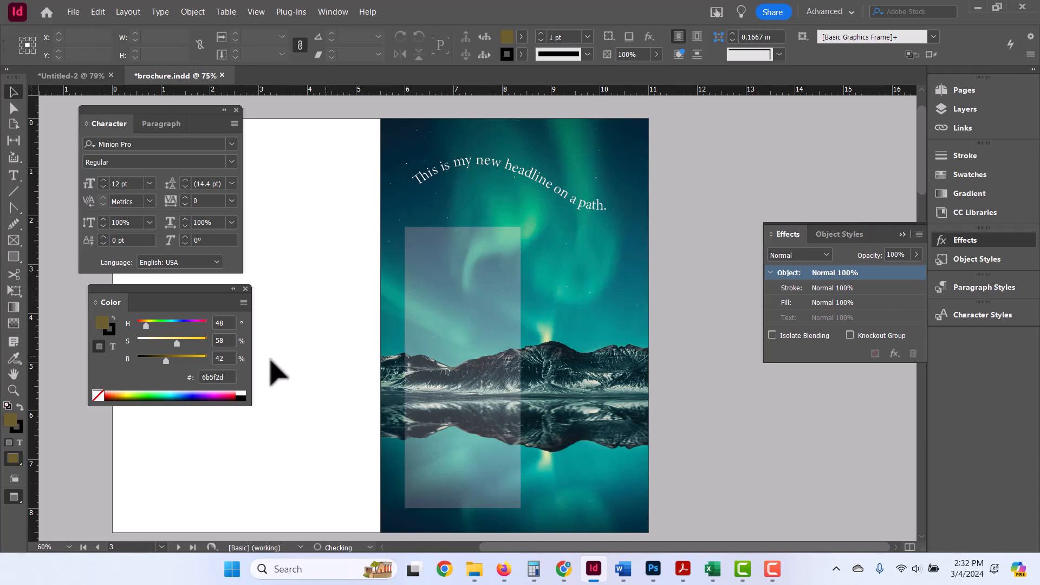
# Reselect the rectangle and examine its fill in the Color Picker, closing it without changing the color
pyautogui.click(491, 253)
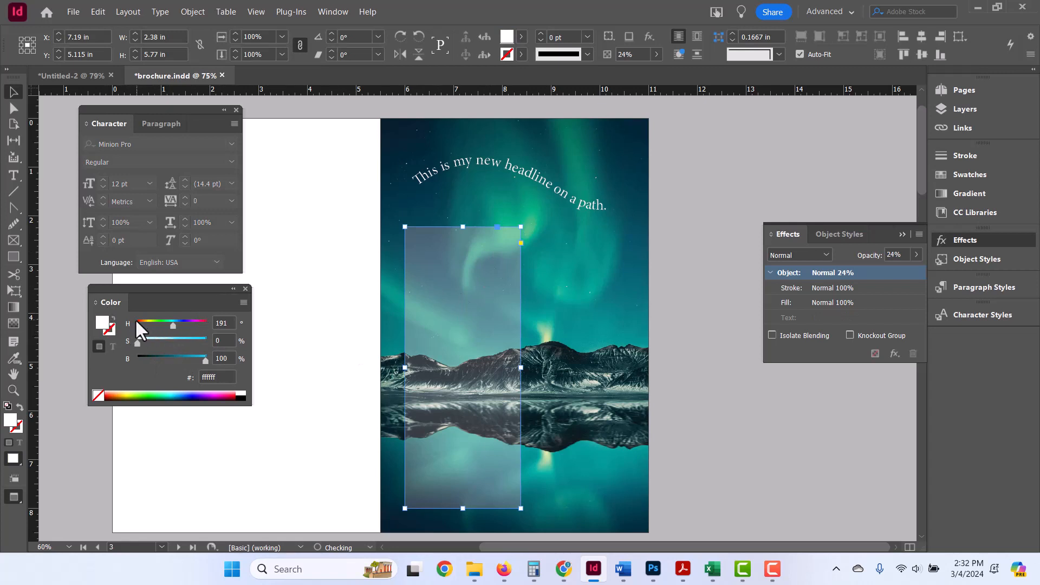
pyautogui.click(243, 303)
pyautogui.click(243, 302)
pyautogui.doubleClick(105, 323)
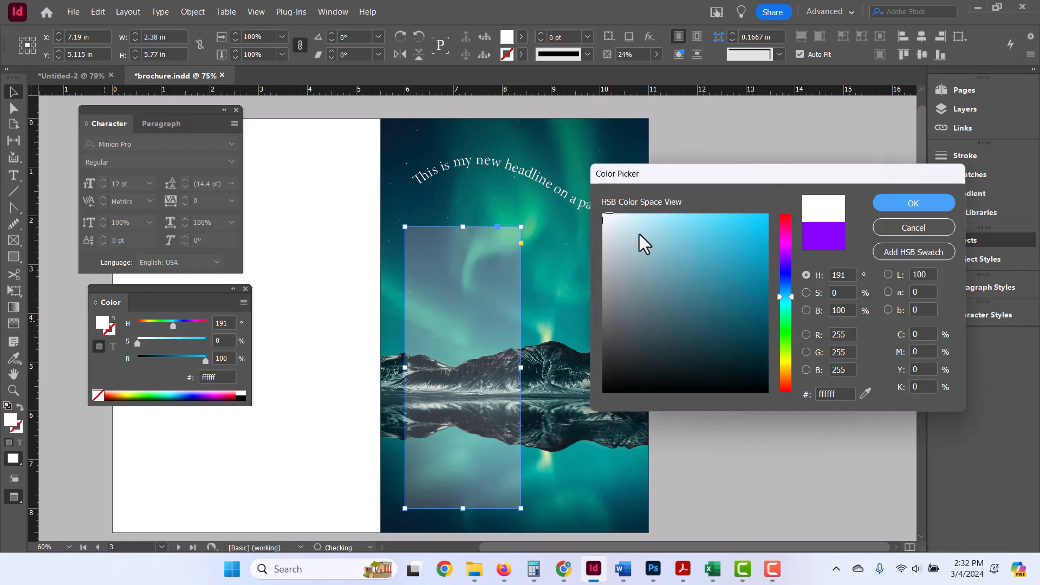
pyautogui.click(881, 222)
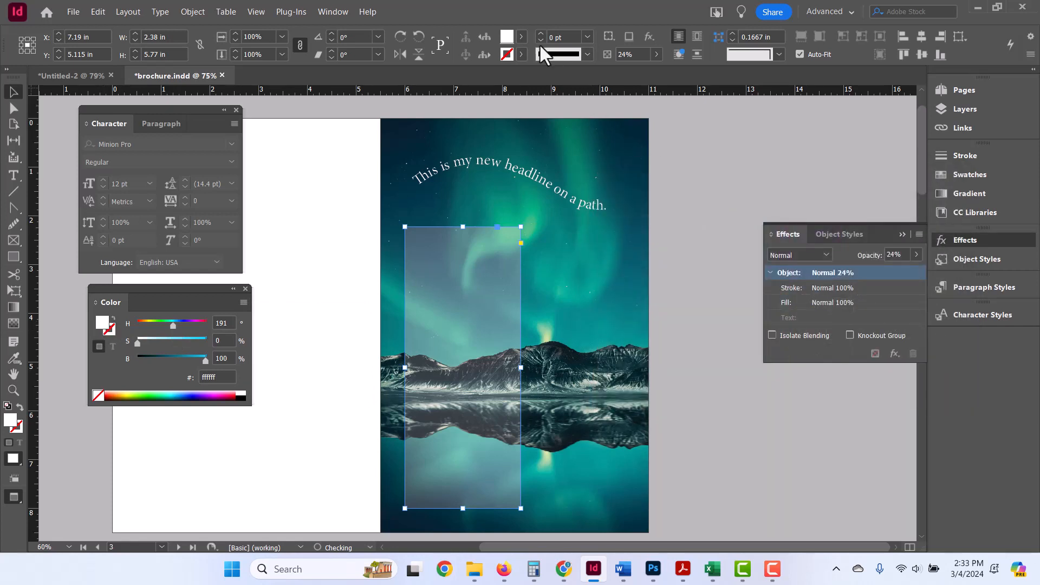